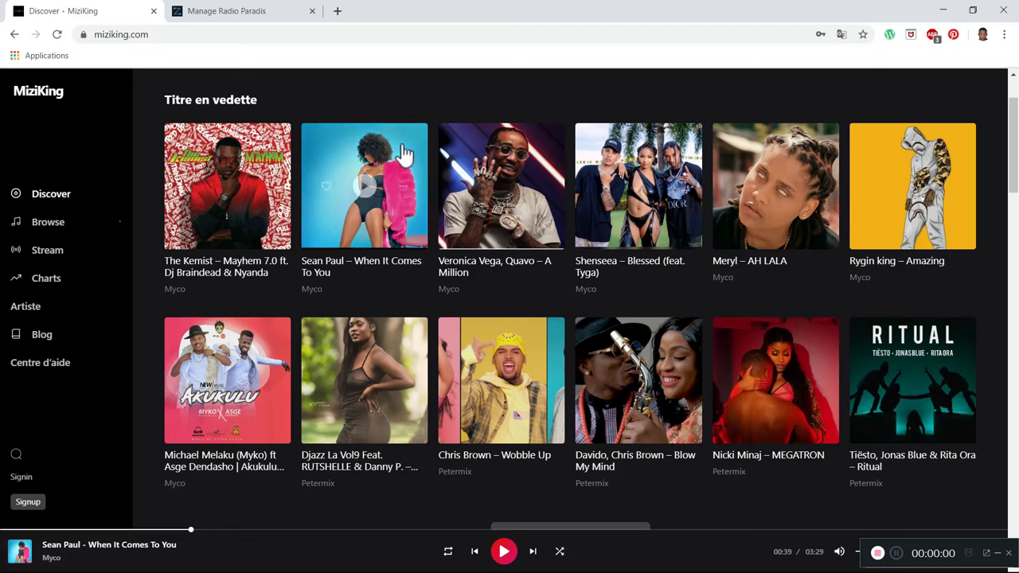
- Switch to the 'Manage Radio Paradis' tab to view the Zeno encoder settings
click(252, 17)
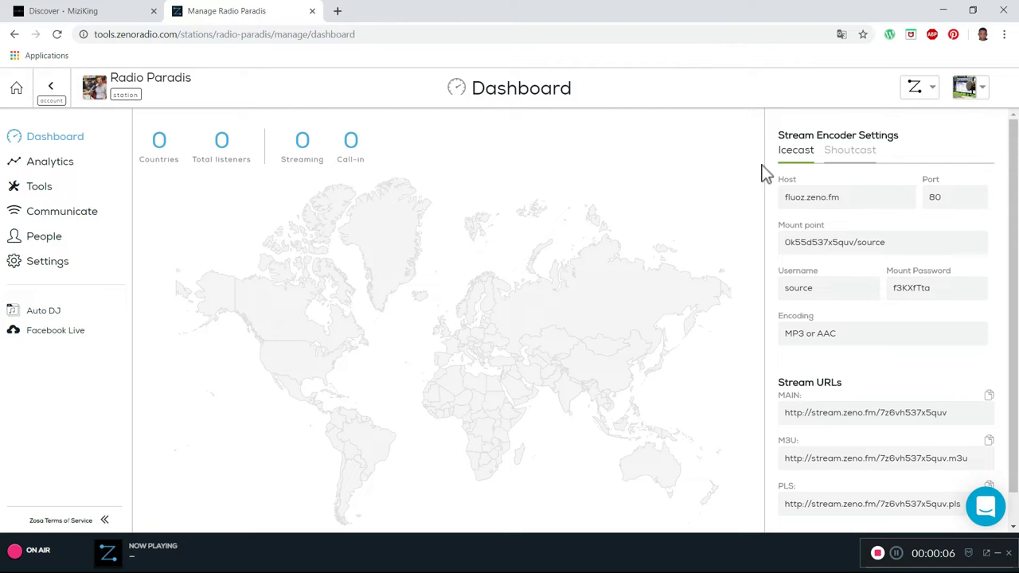
- Let Radio Paradis go live on Zeno, check MiziKing, then return to the Zeno dashboard
click(1002, 551)
click(999, 554)
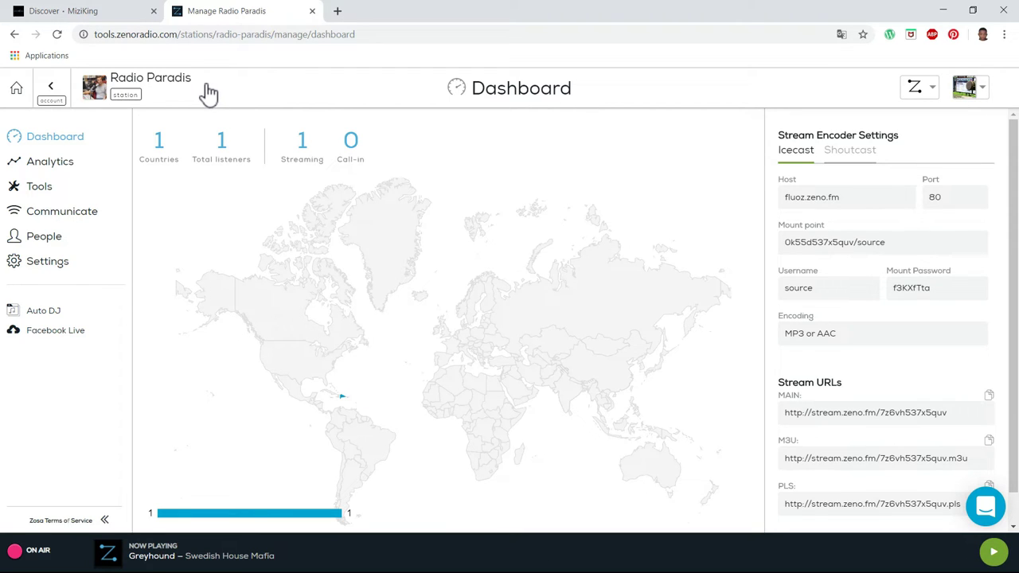
click(101, 18)
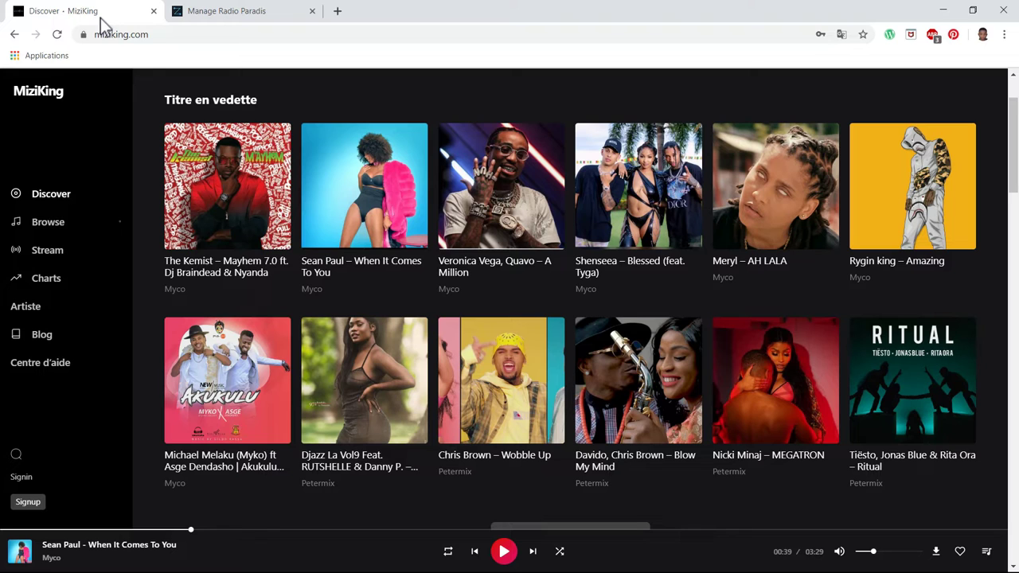
click(220, 17)
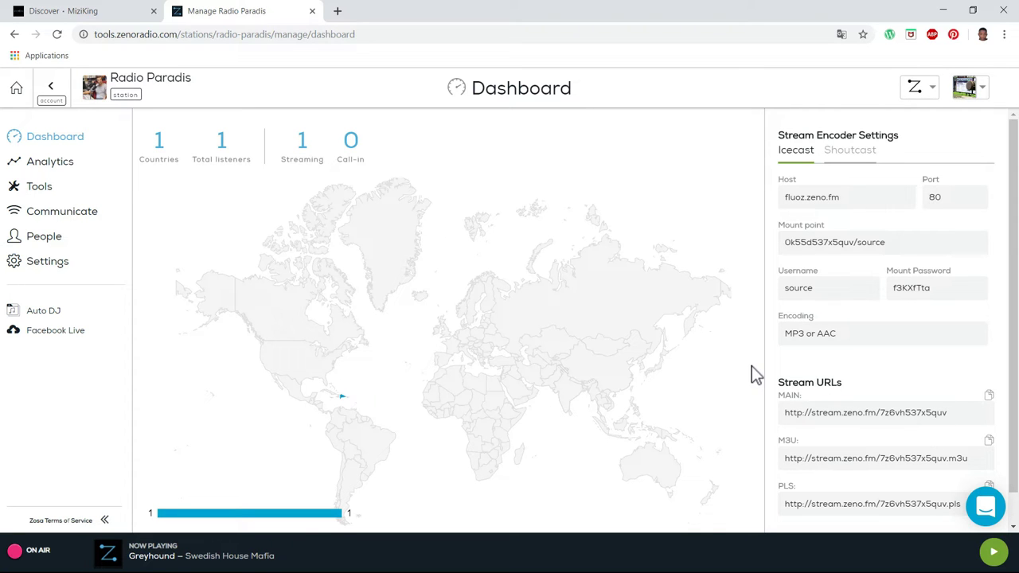
- Return to the 'Discover - MiziKing' page while the station stays on air
click(56, 16)
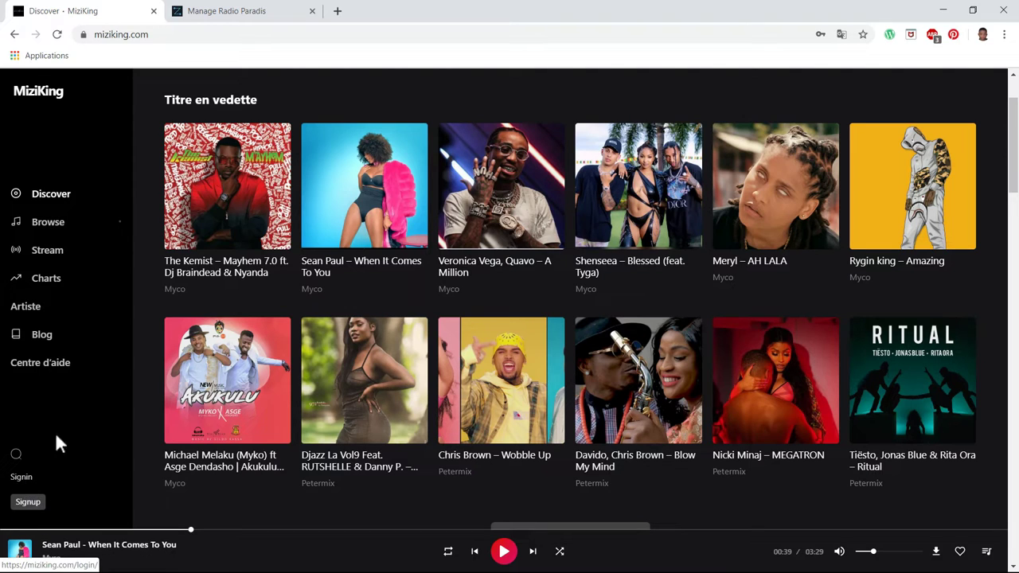
- Open the Signup form and replace the autofilled username with 'Radio paradis'
click(30, 510)
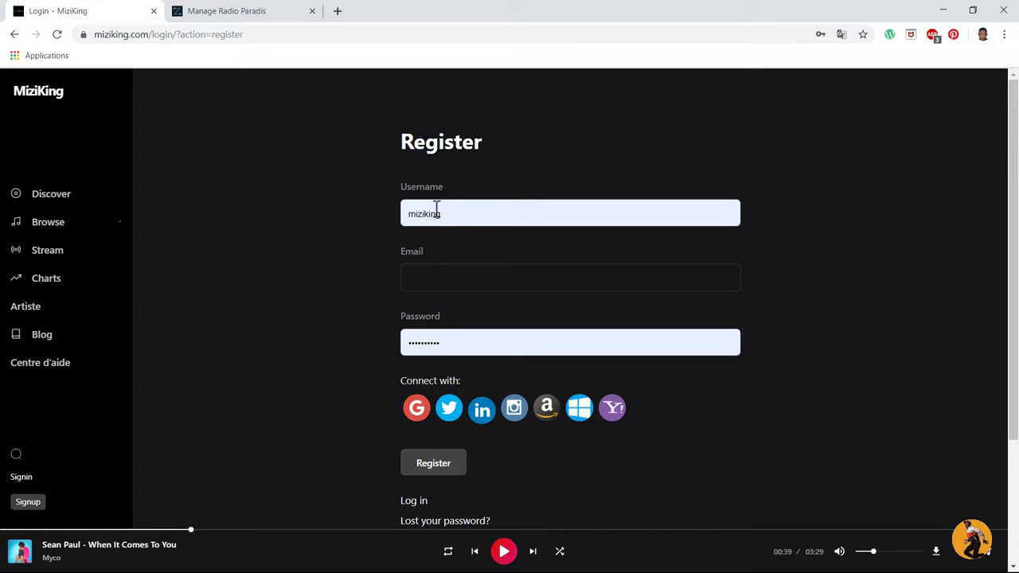
click(457, 221)
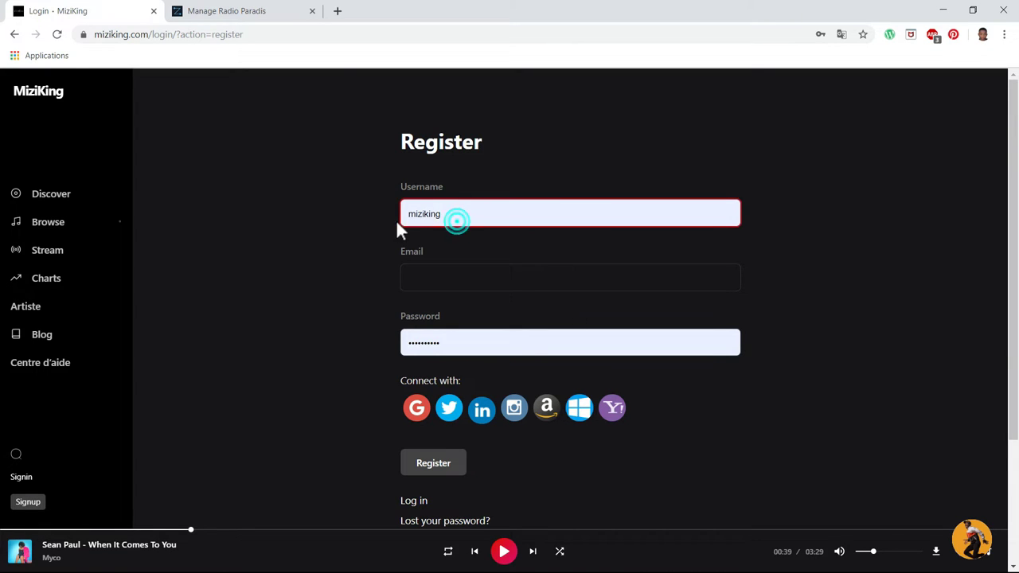
click(476, 222)
key(ctrl+a)
key(BackSpace)
click(476, 222)
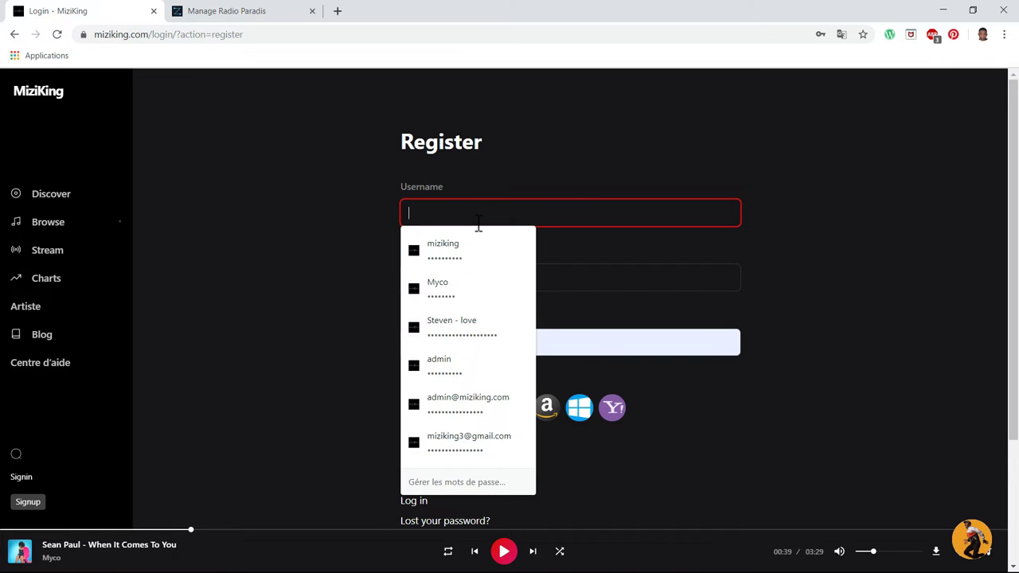
text(r)
key(BackSpace)
text(R)
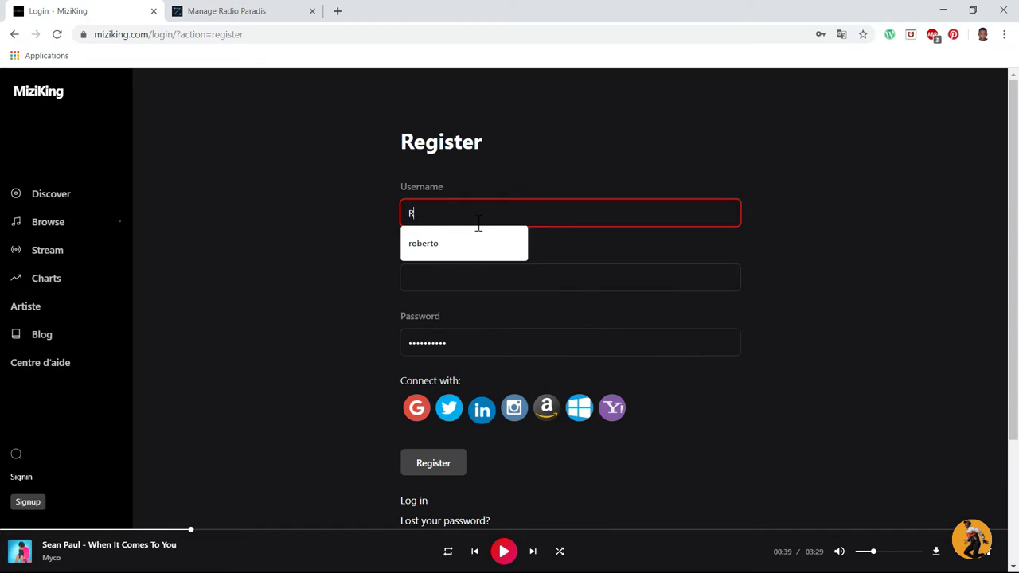
text(adio p)
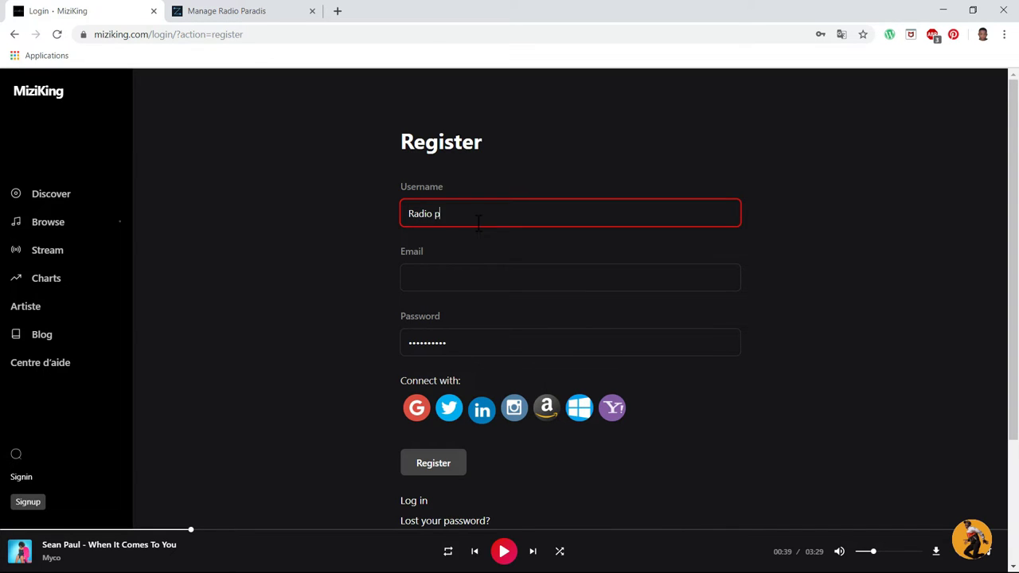
text(a)
text(radis)
- Enter the station's e-mail address, correcting a mistyped letter
click(447, 278)
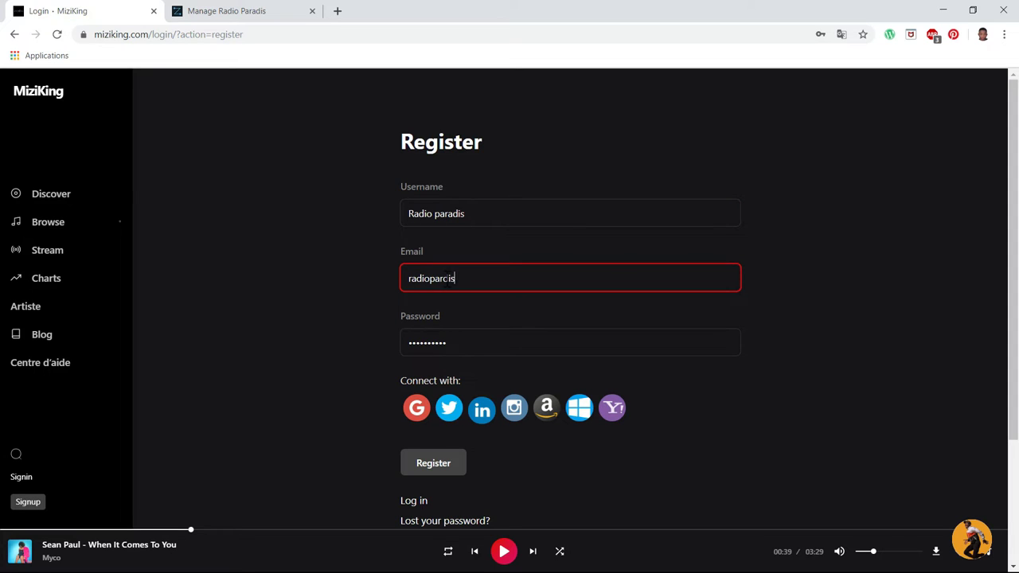
click(448, 277)
key(BackSpace)
text(d)
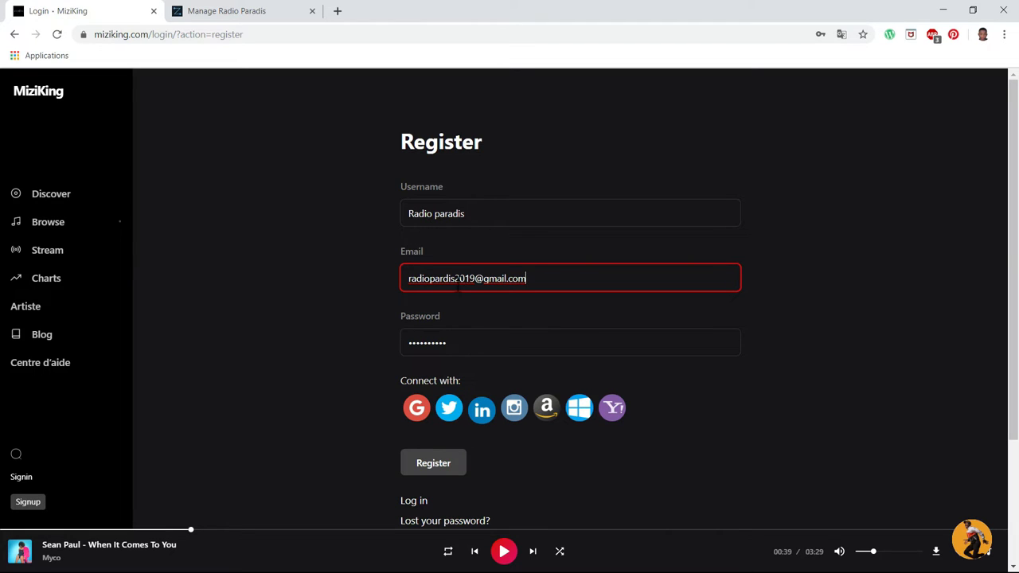
- Replace the autofilled password with a new 13-digit password
click(510, 343)
key(ctrl+a)
key(BackSpace)
click(454, 339)
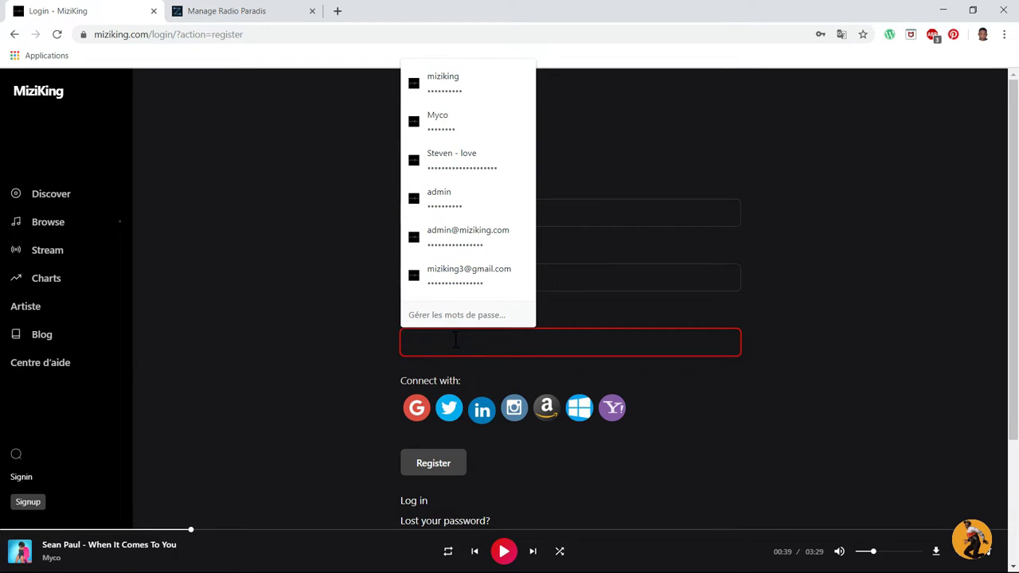
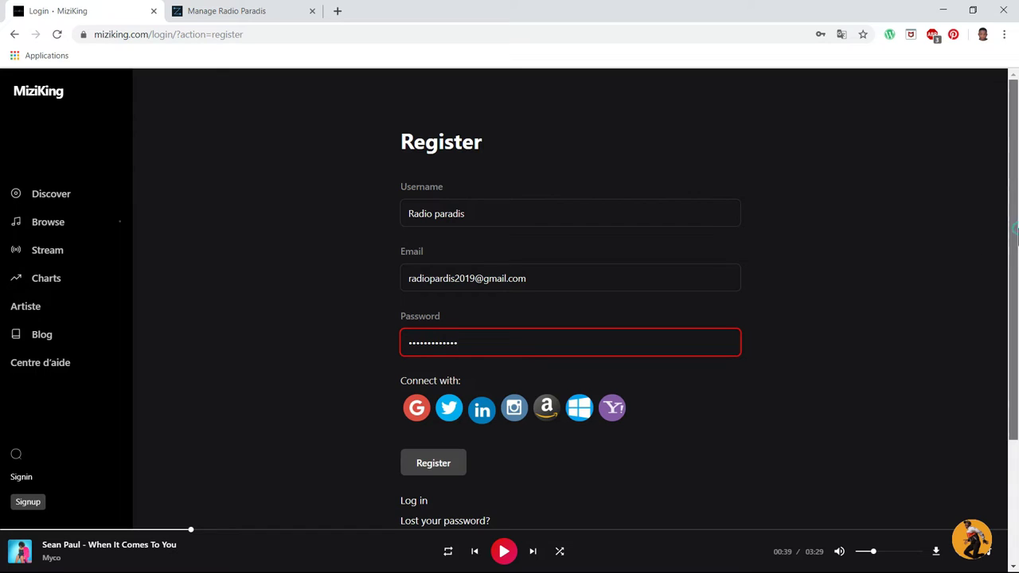
drag(1013, 231, 1017, 252)
scroll(1016, 252, down, 1)
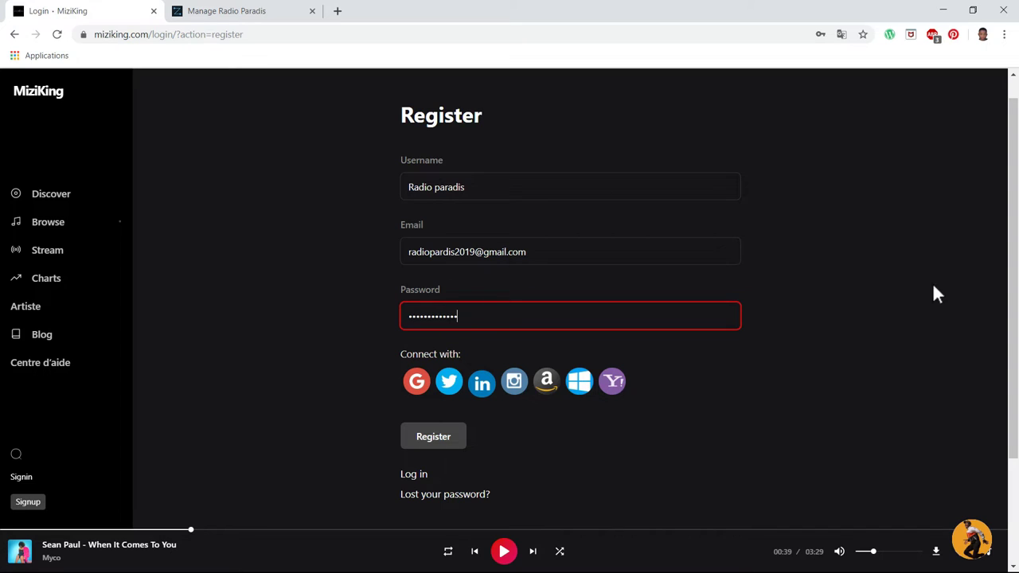
scroll(1012, 263, down, 1)
- Submit the registration and let Chrome save the new password with Enregistrer
click(450, 399)
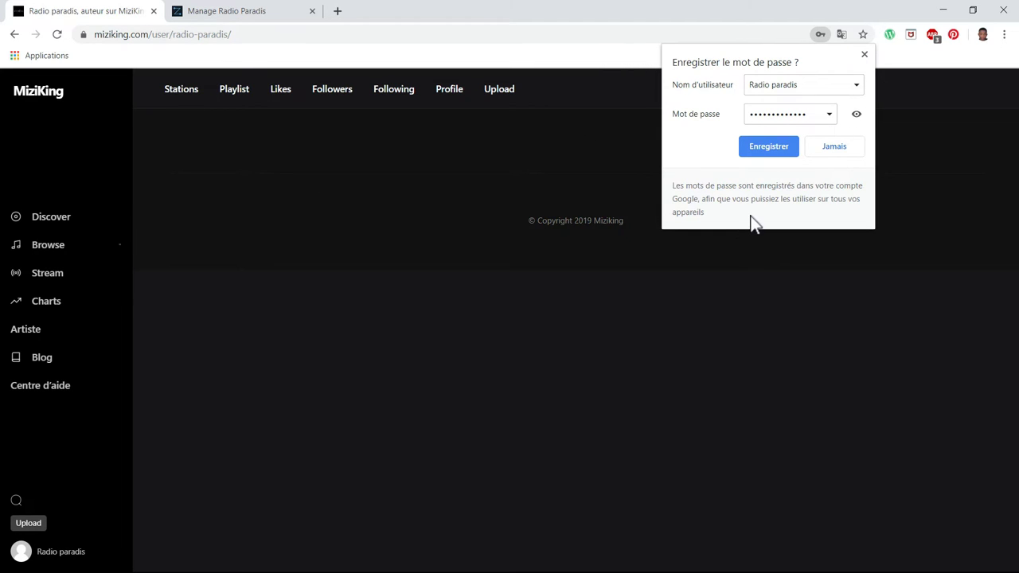
click(779, 147)
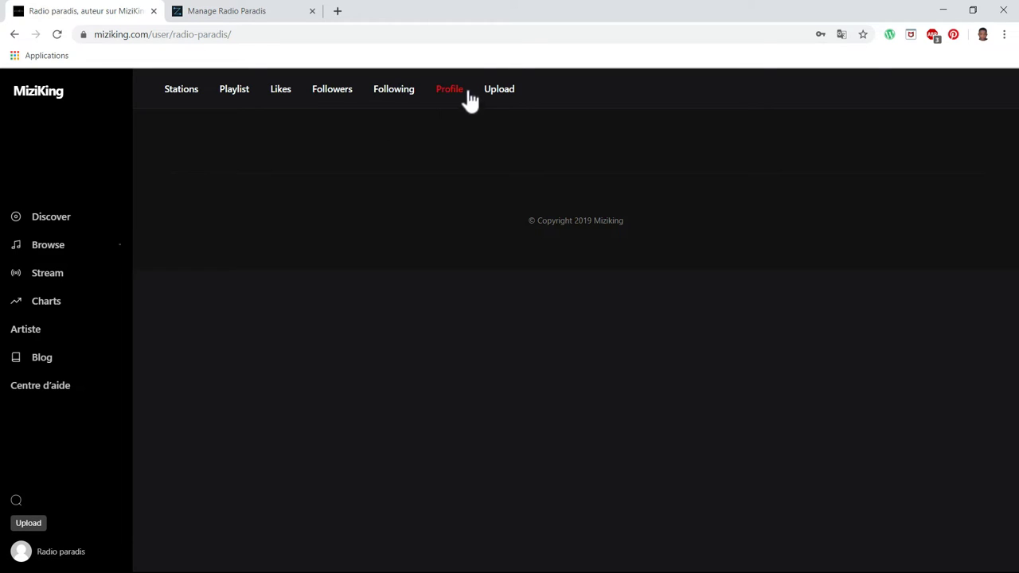
- Set the profile picture to the 3-41 image from Bureau > Destop3
click(444, 95)
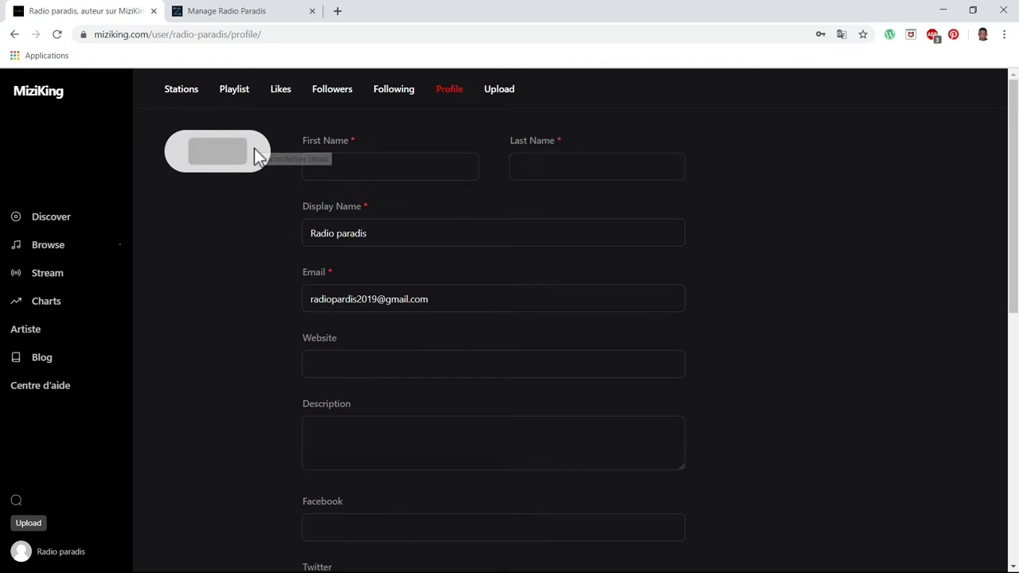
mouse_move(17, 551)
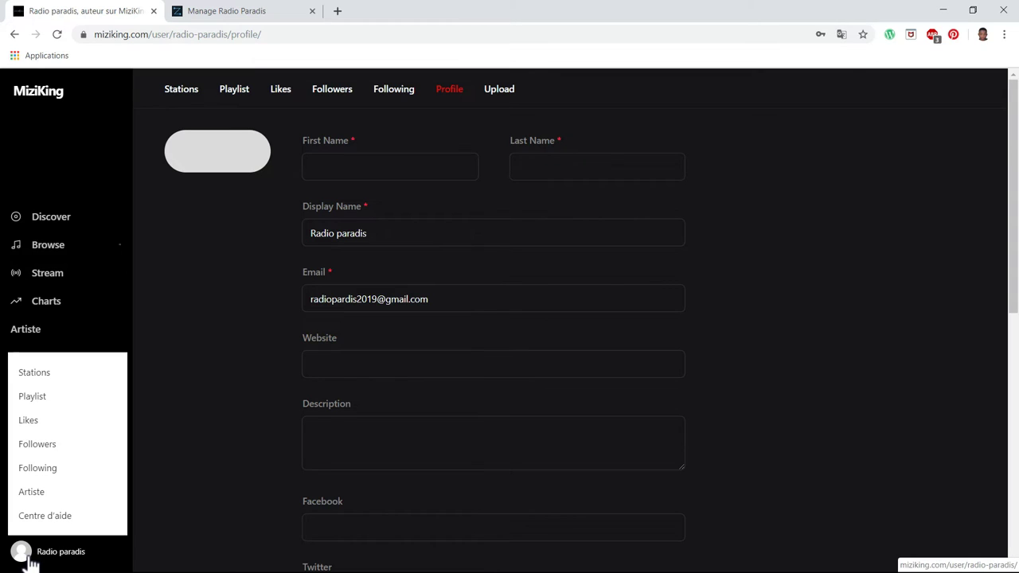
click(259, 148)
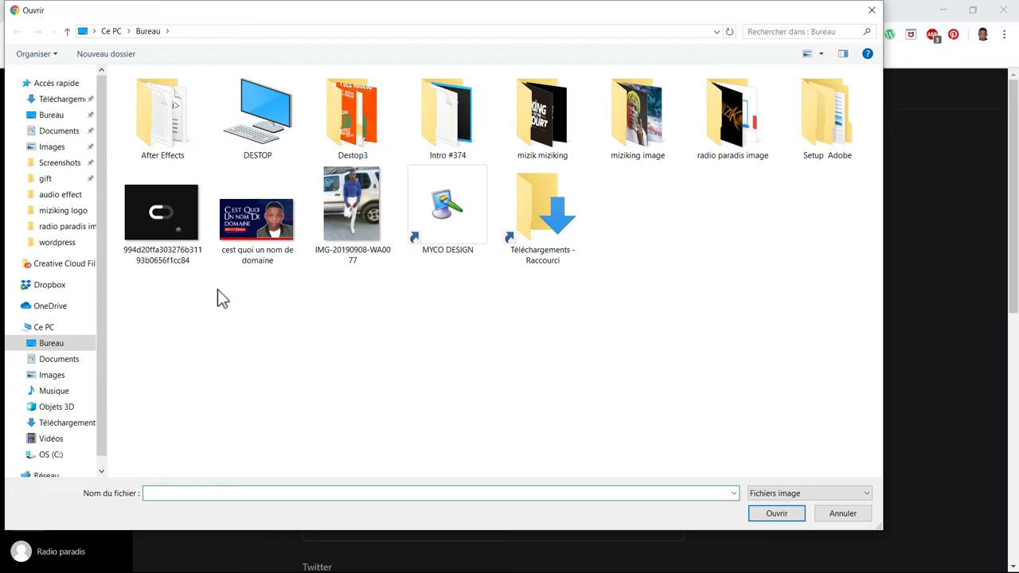
click(52, 117)
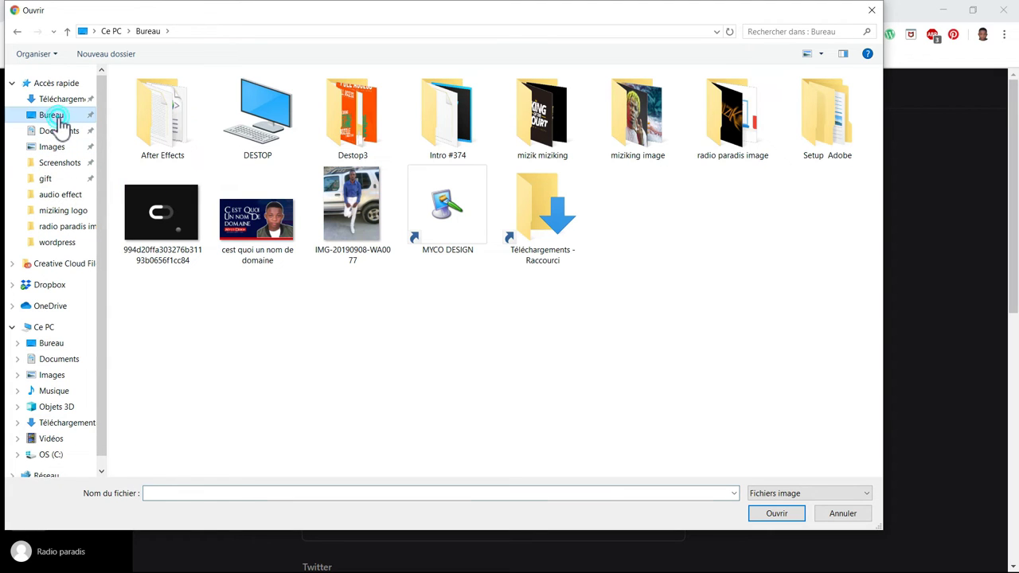
double_click(339, 130)
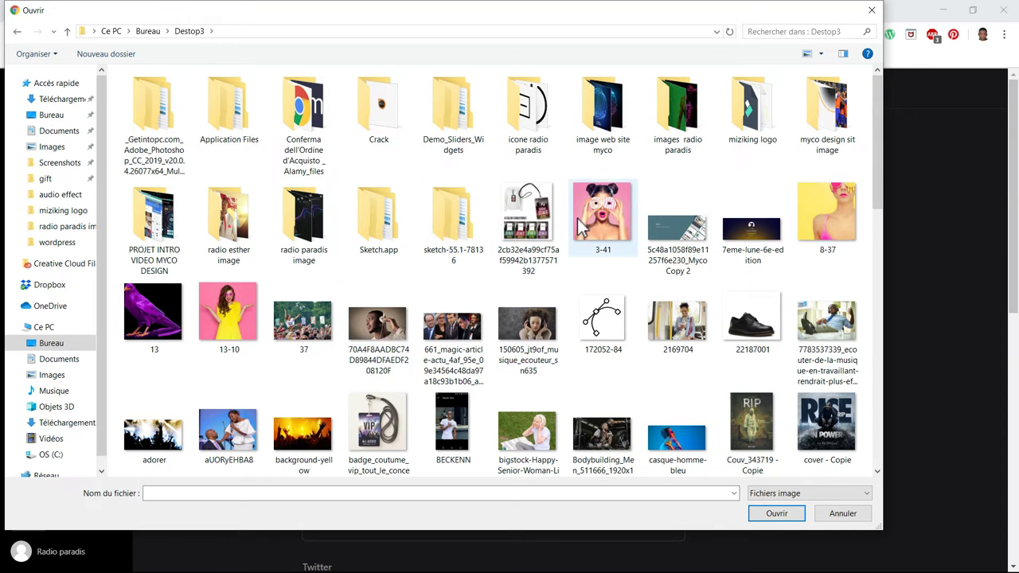
double_click(607, 205)
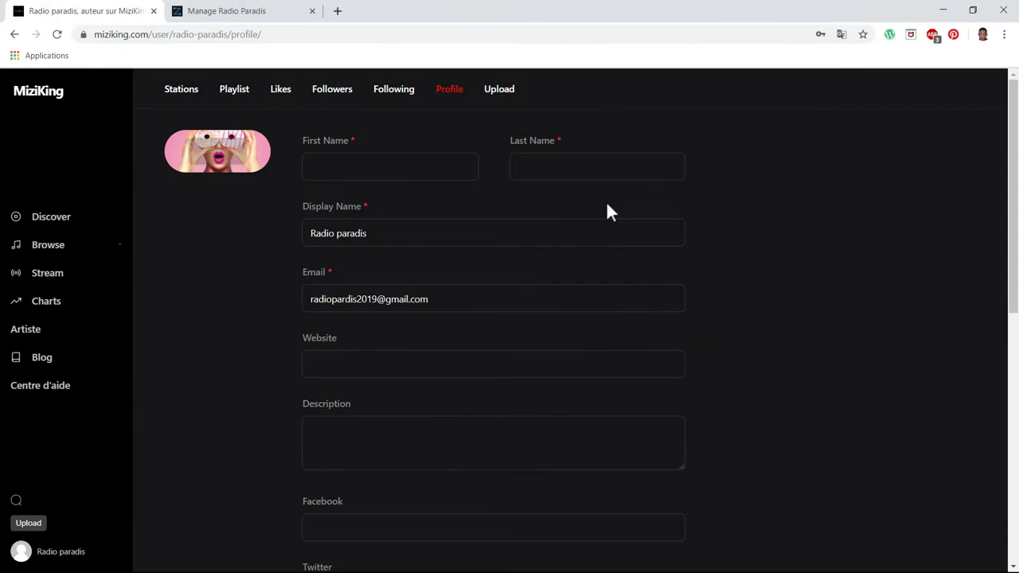
- Fill in First Name 'radio' and Last Name 'paradis'
click(371, 168)
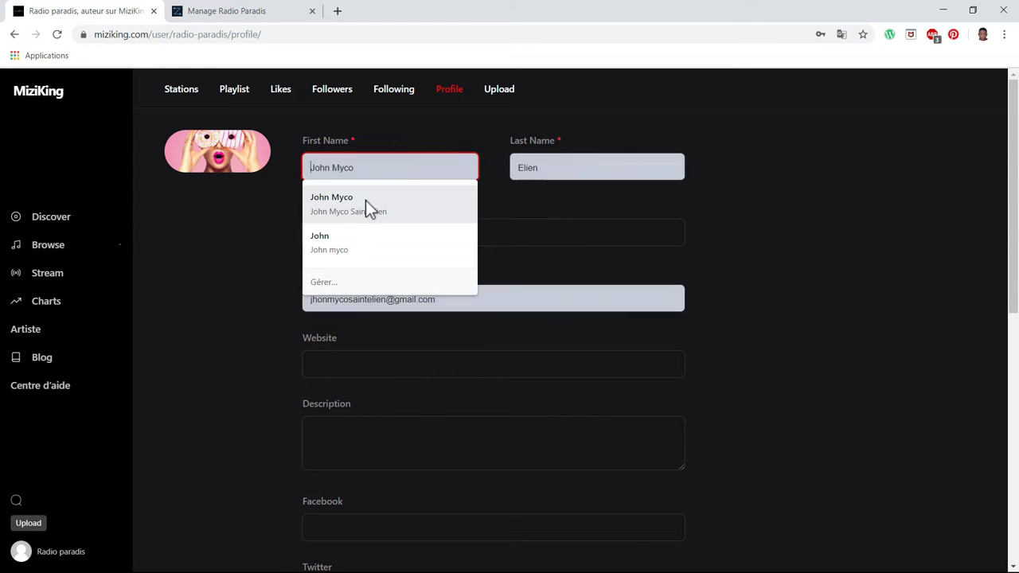
click(406, 152)
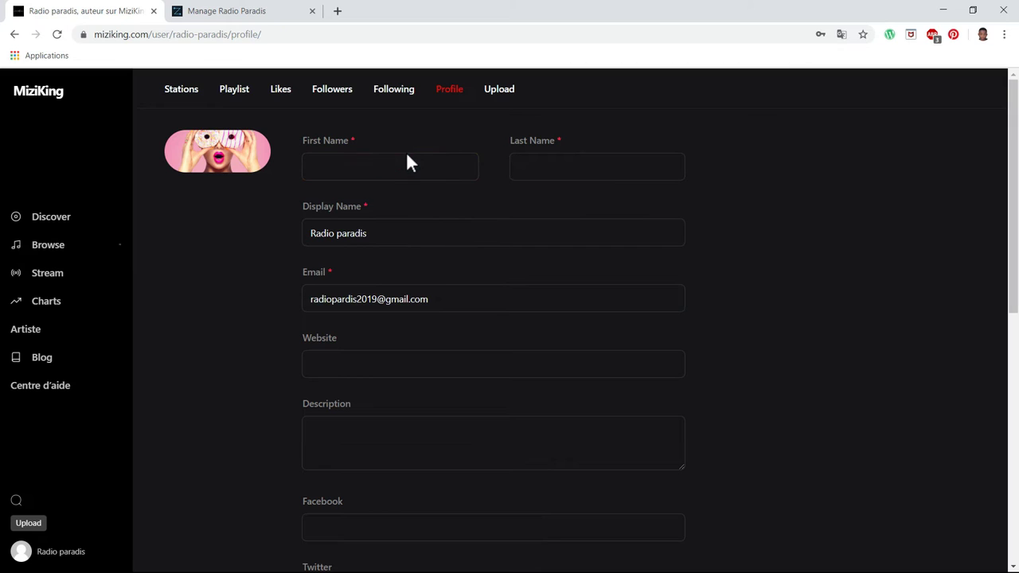
click(380, 171)
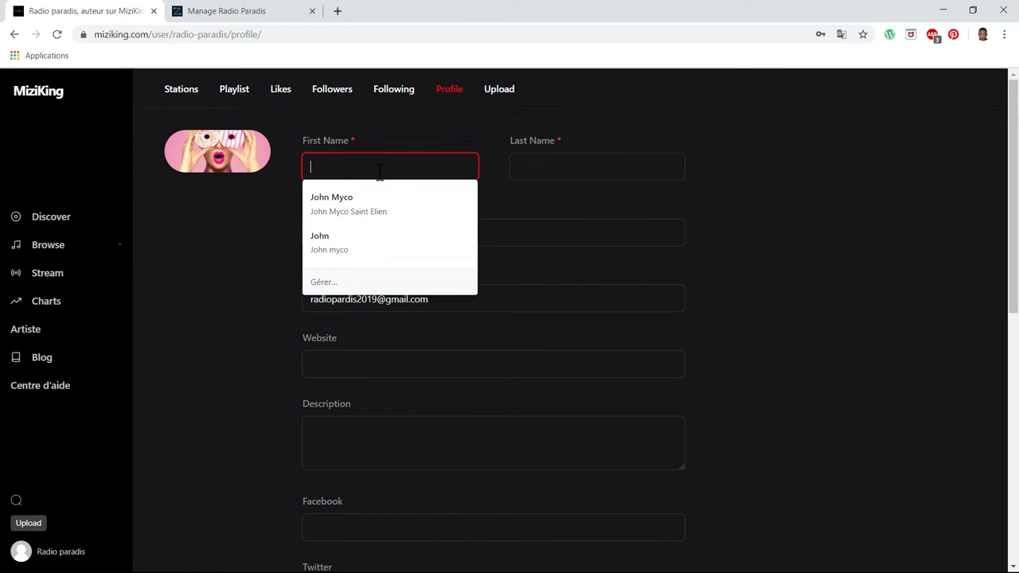
text(radio)
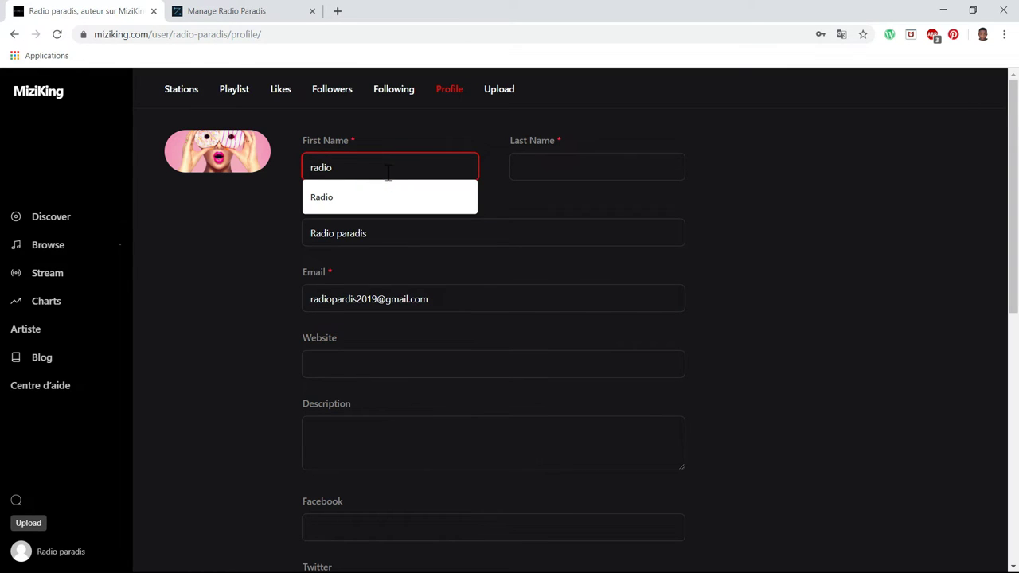
click(635, 166)
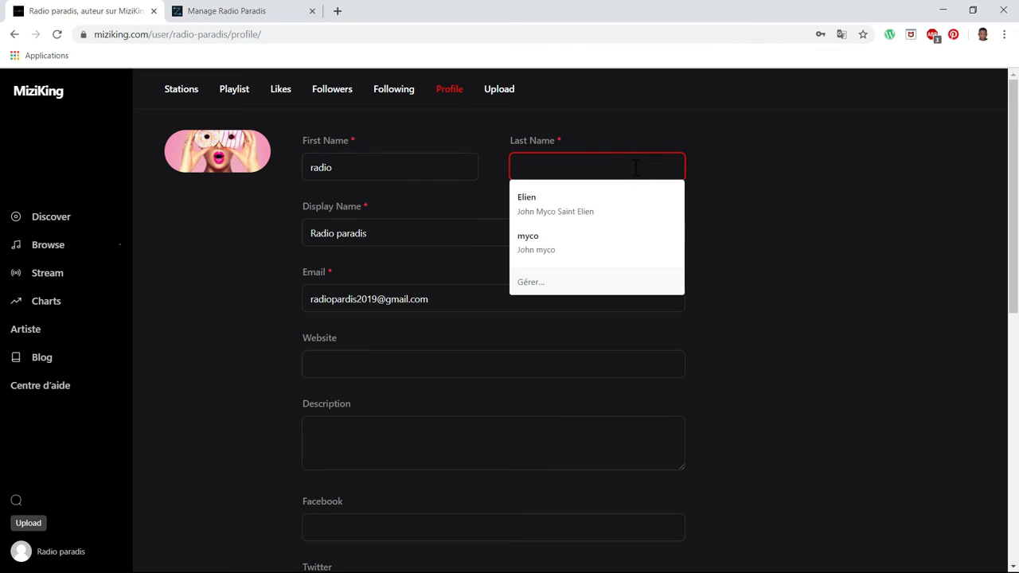
text(paradis)
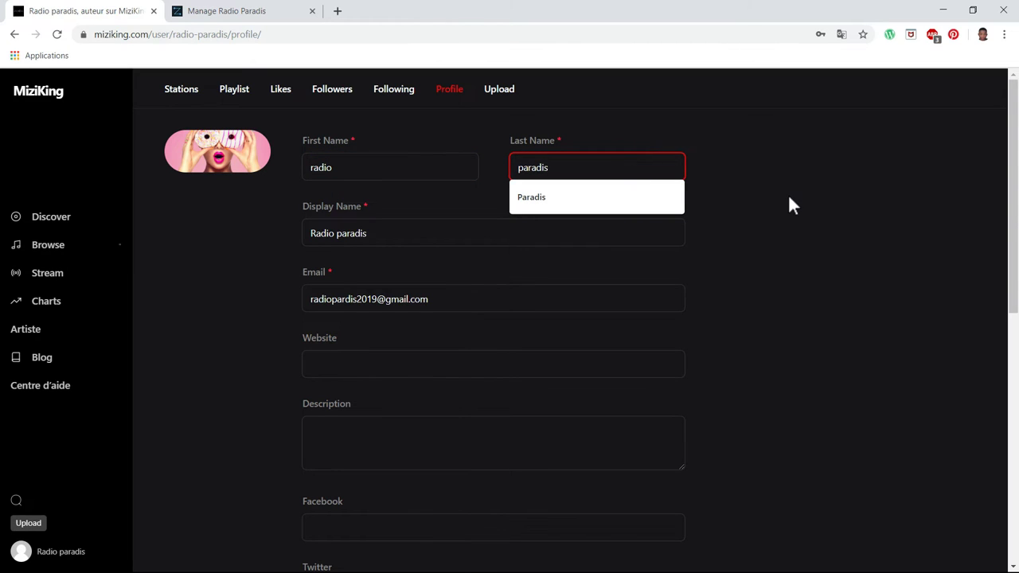
click(791, 203)
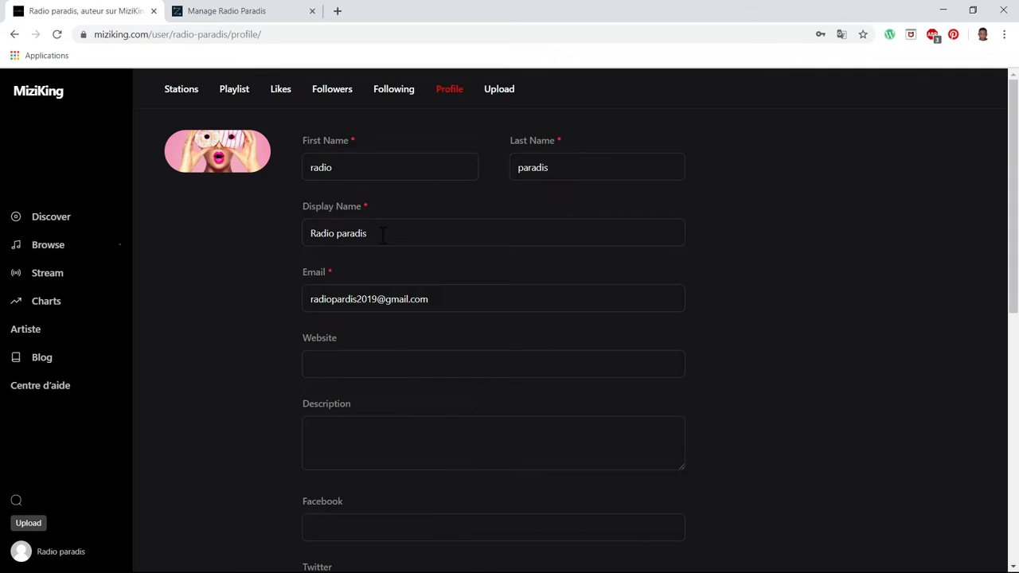
- Capitalize the display name so it reads 'Radio Paradis'
click(342, 232)
click(345, 234)
key(BackSpace)
text(P)
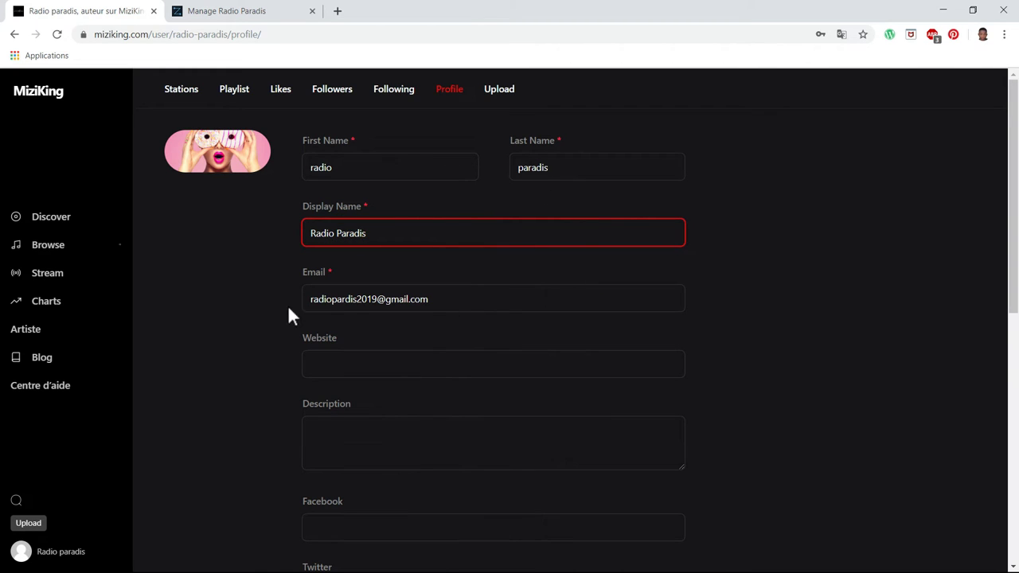
click(450, 368)
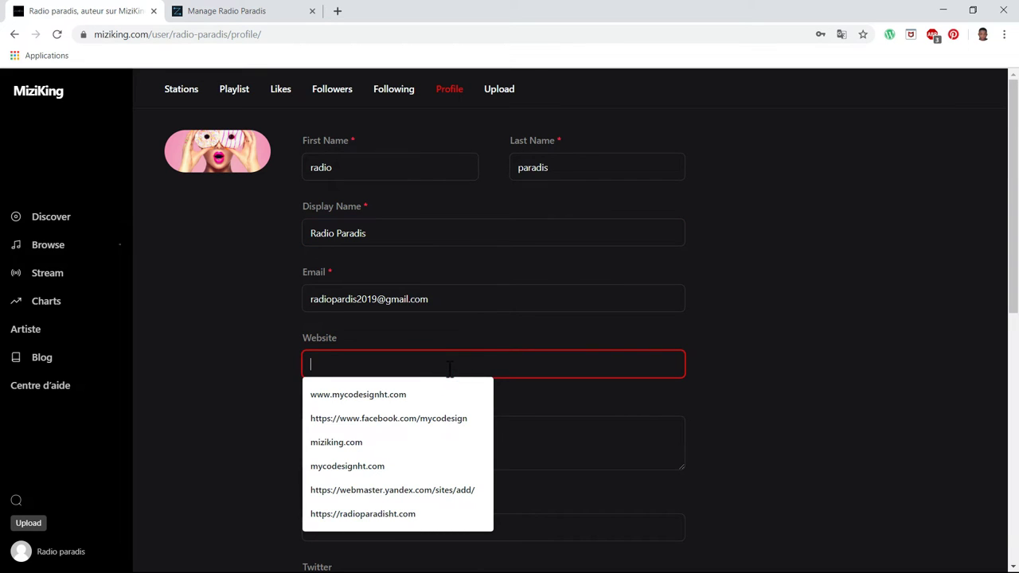
click(393, 515)
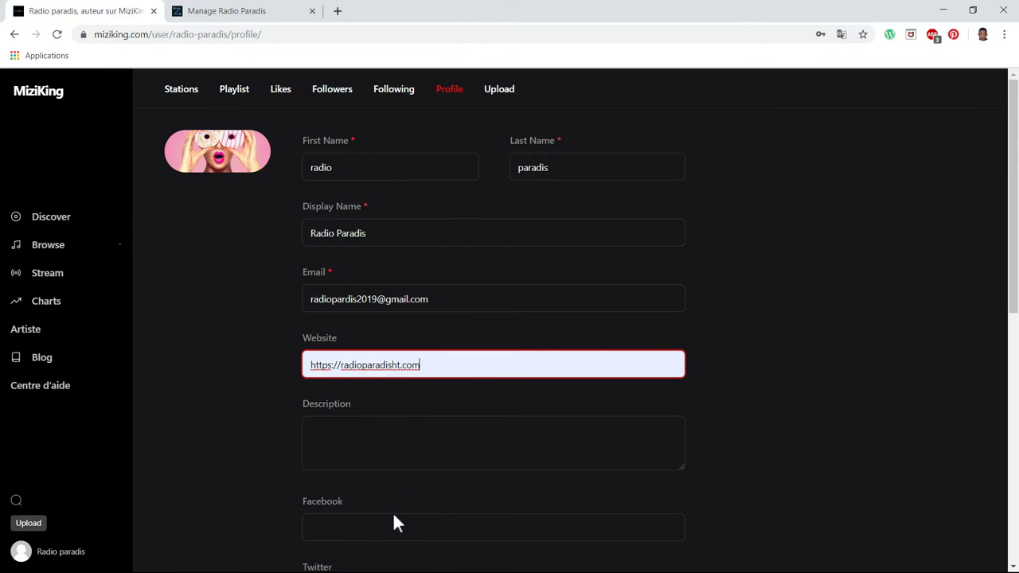
drag(1014, 258, 1008, 321)
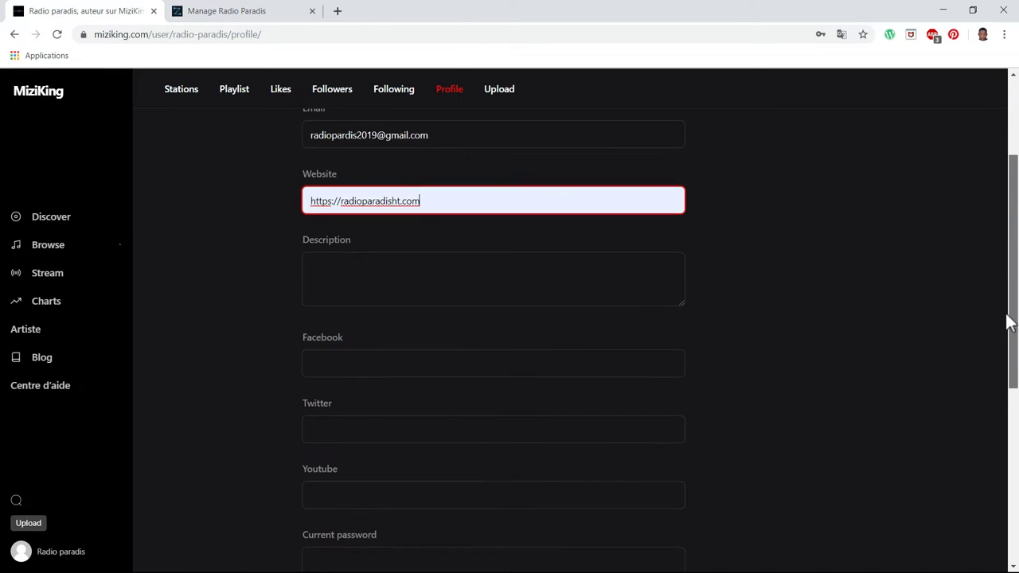
- Enter the description 'Le paradis des internautes', fixing the typos
click(488, 265)
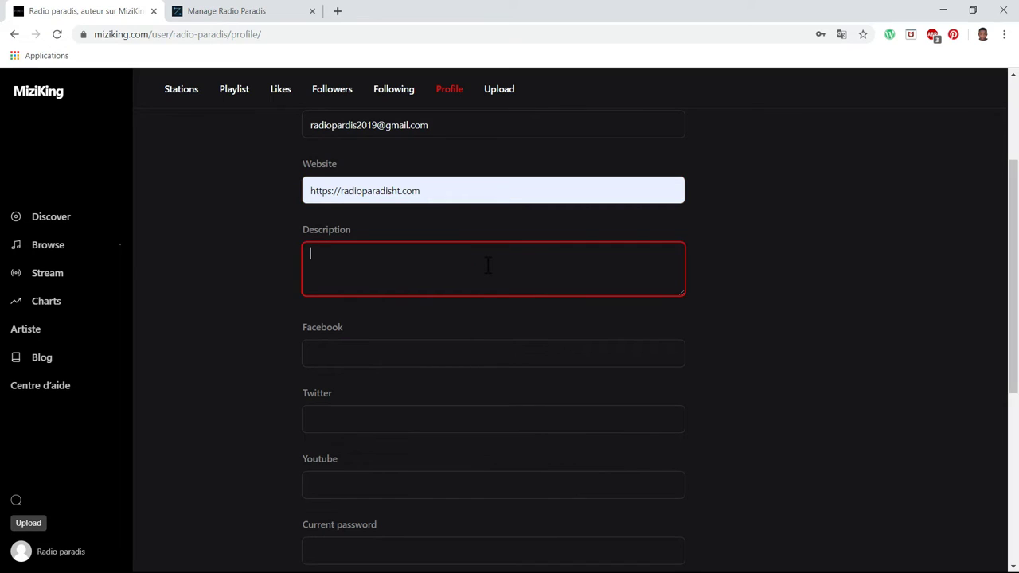
text(L e )
text(paradis des internautres)
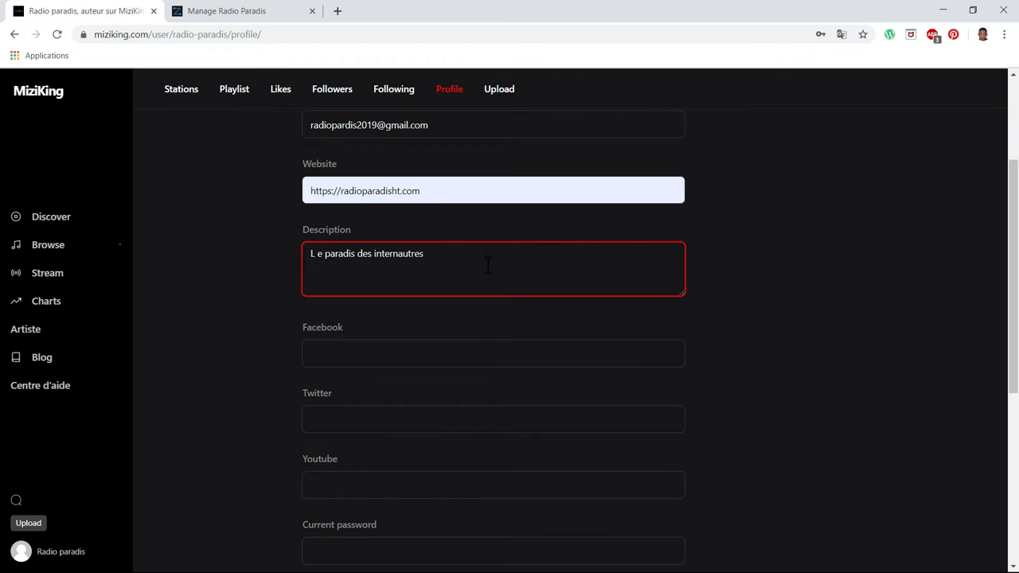
click(415, 256)
key(BackSpace)
click(466, 264)
click(318, 257)
key(BackSpace)
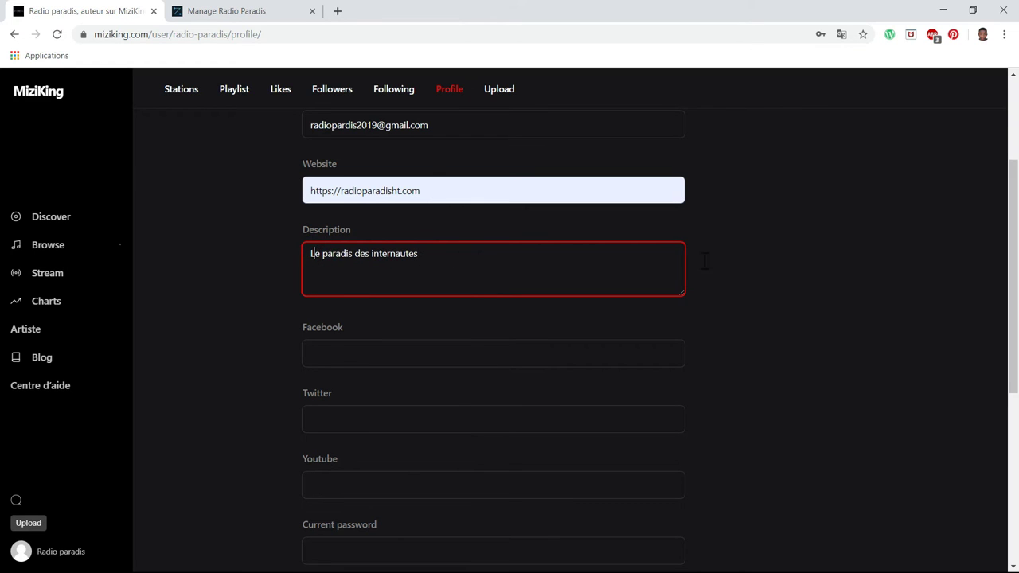
drag(1012, 302, 1013, 346)
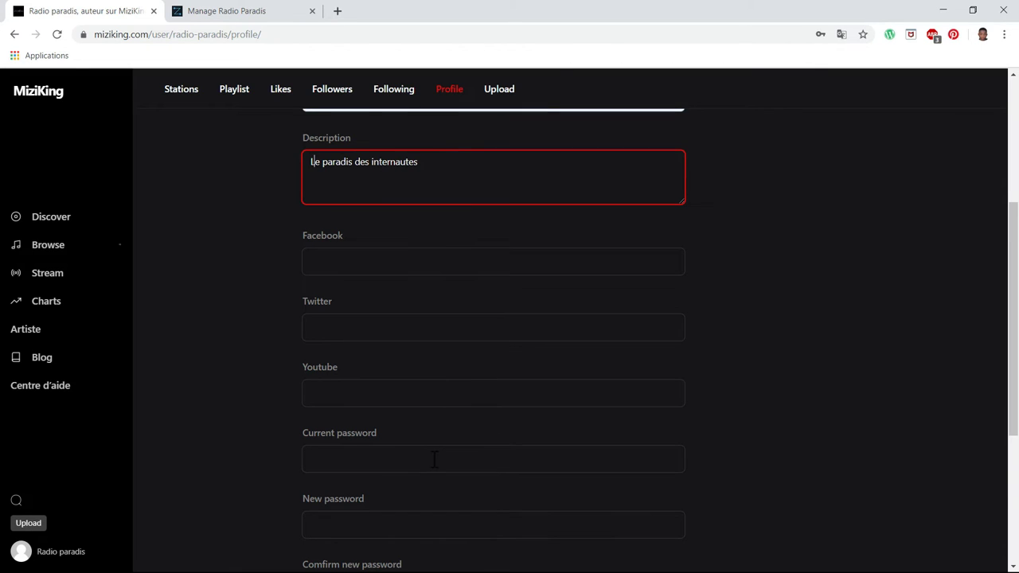
scroll(434, 460, down, 2)
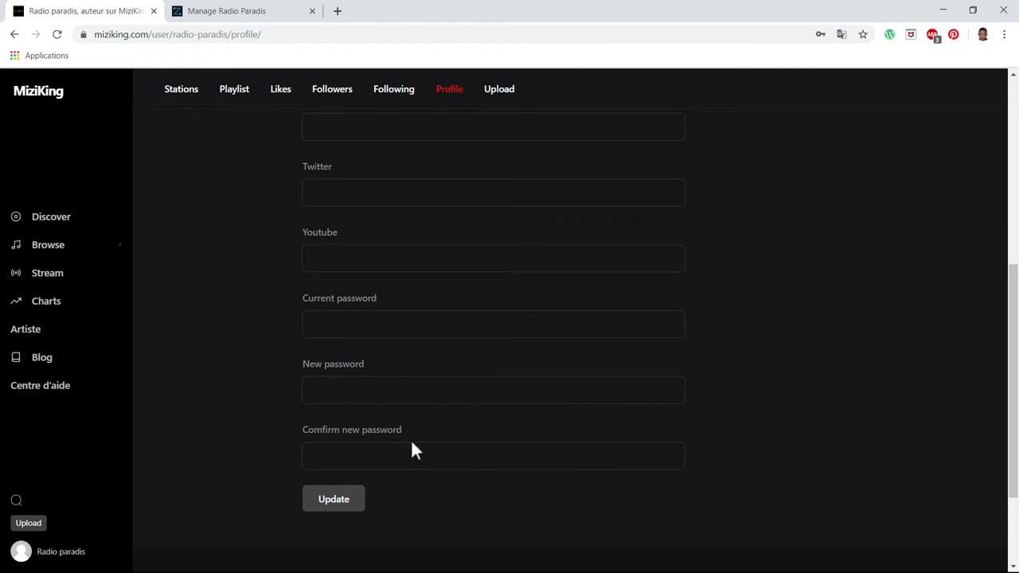
click(349, 507)
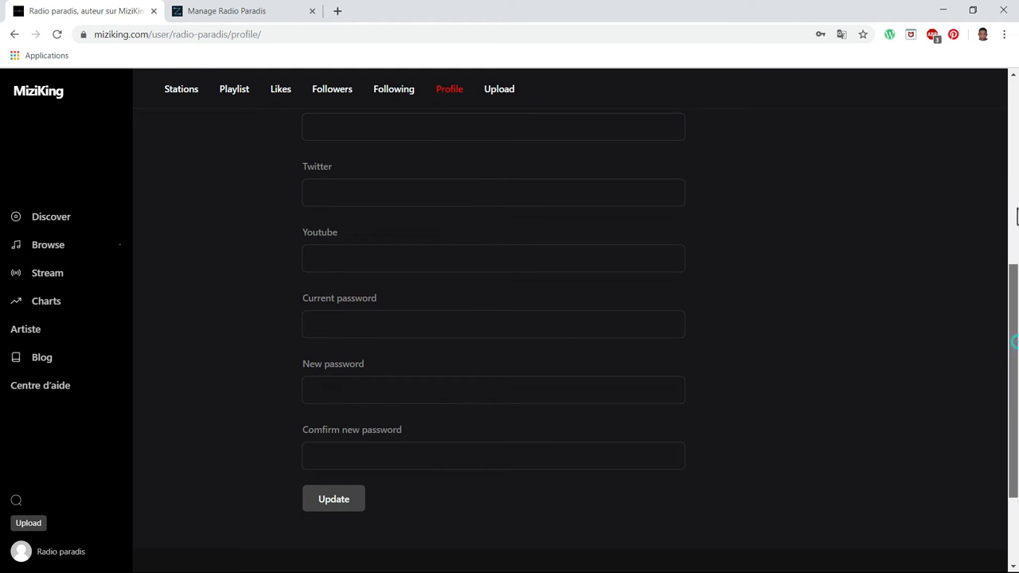
scroll(876, 334, down, 1)
scroll(943, 378, down, 5)
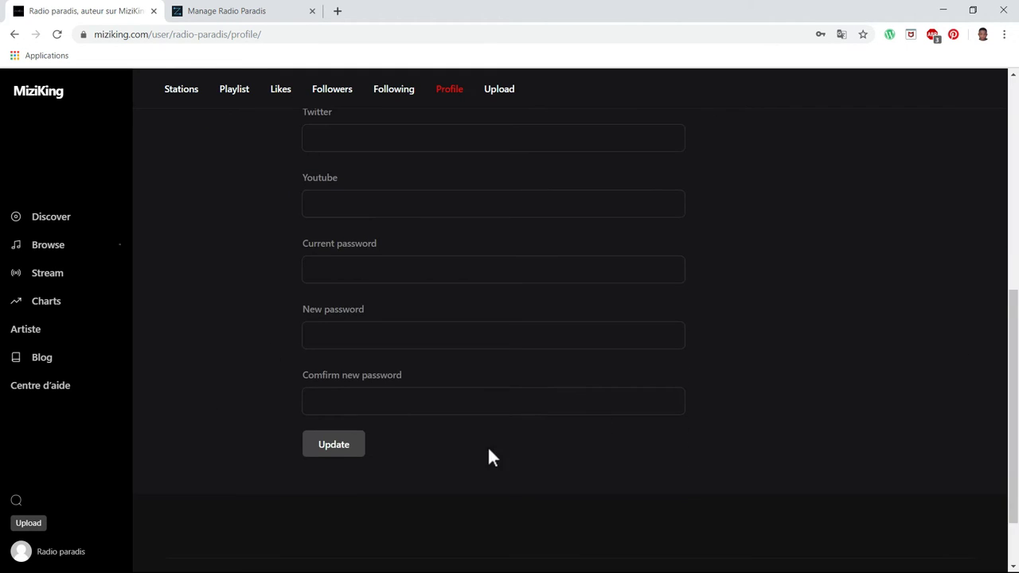
mouse_move(17, 558)
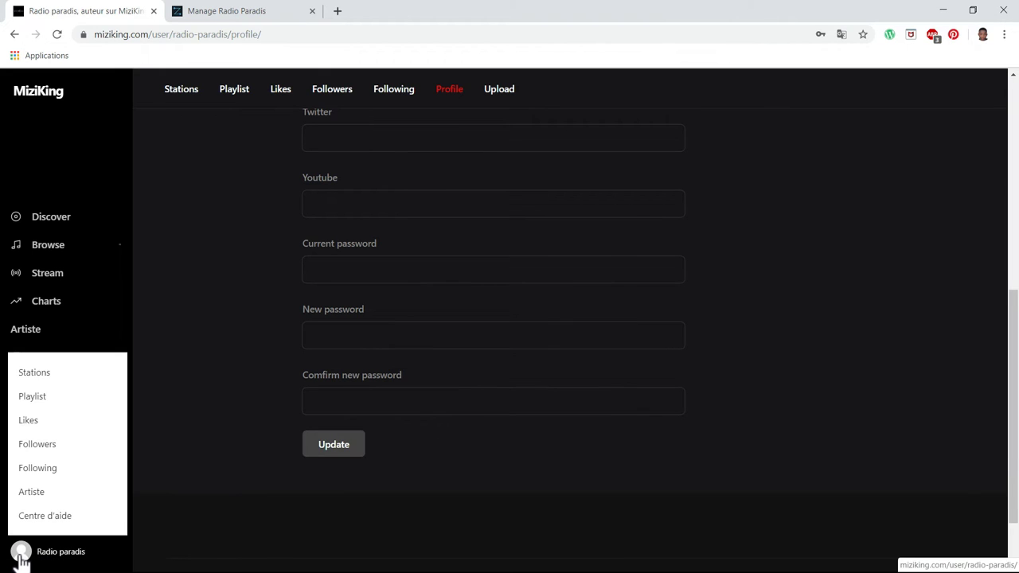
- Save the profile with Update, returning to the Radio Paradis user page
click(348, 452)
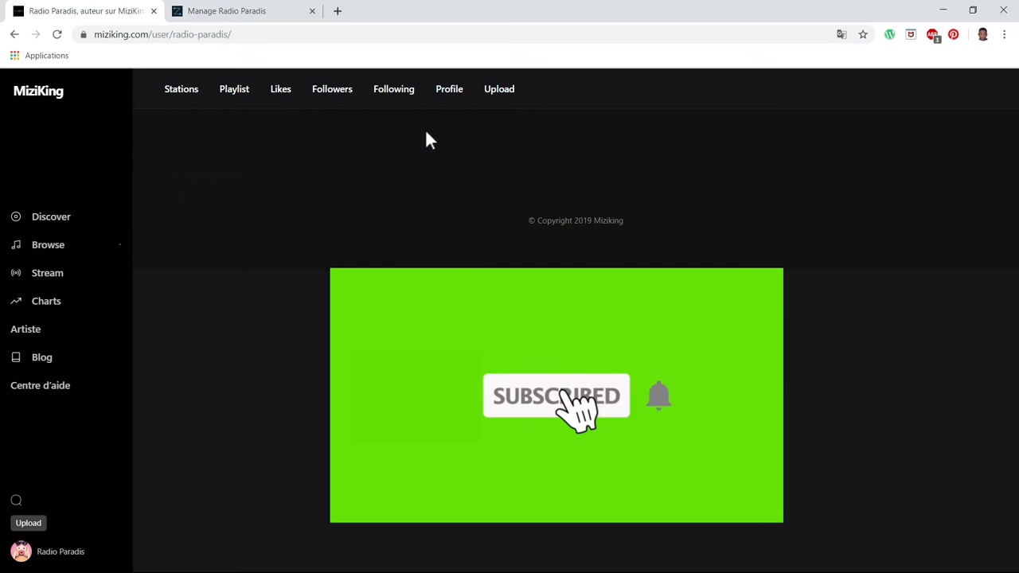
mouse_move(22, 557)
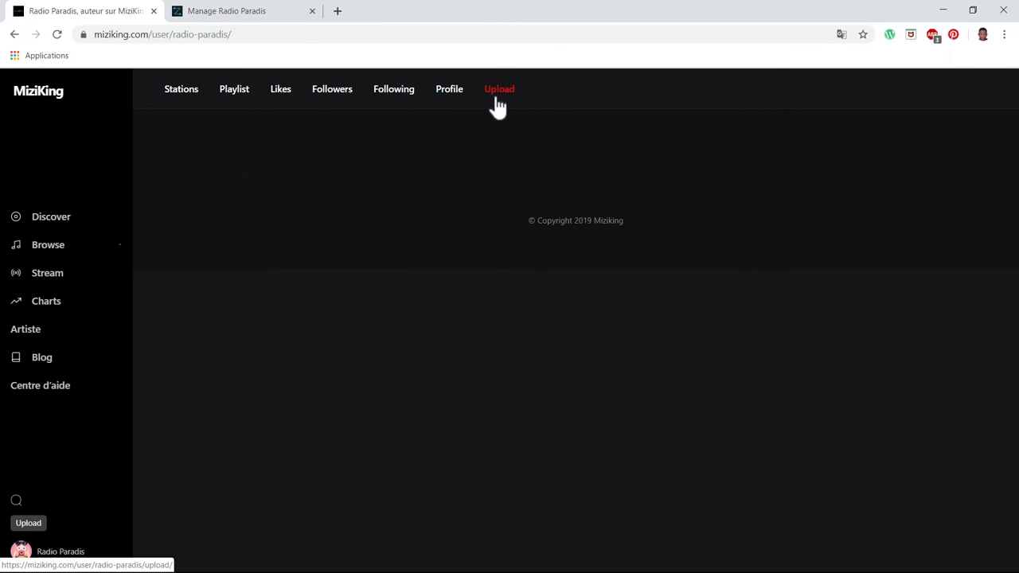
- Open the Upload form for a new item with Title, Content and Stream fields
click(497, 103)
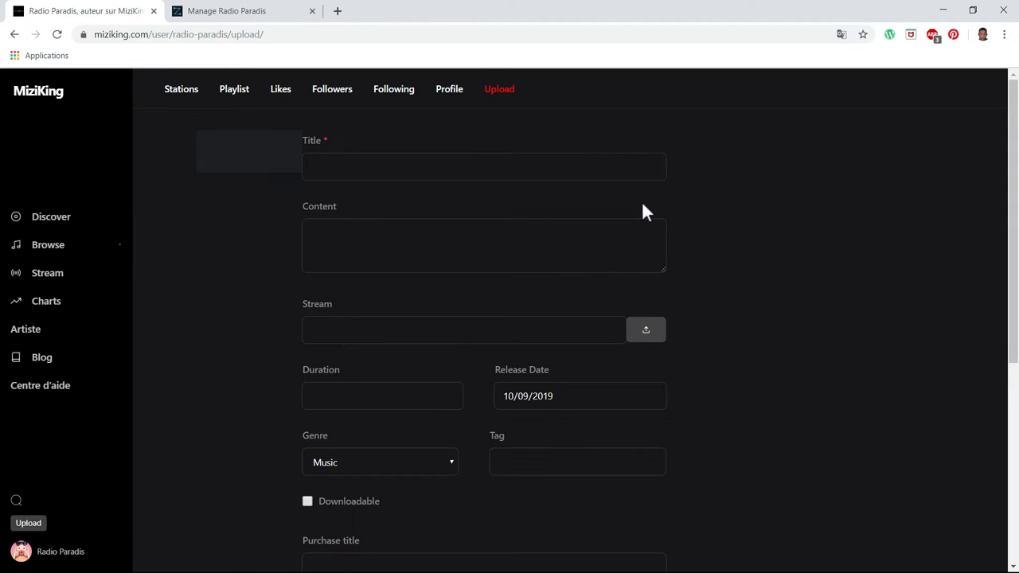
mouse_move(1012, 130)
mouse_down()
mouse_move(1016, 253)
mouse_move(1016, 138)
mouse_up()
mouse_move(232, 163)
- Choose the pink 3-41 photo as the new track's cover image
click(269, 148)
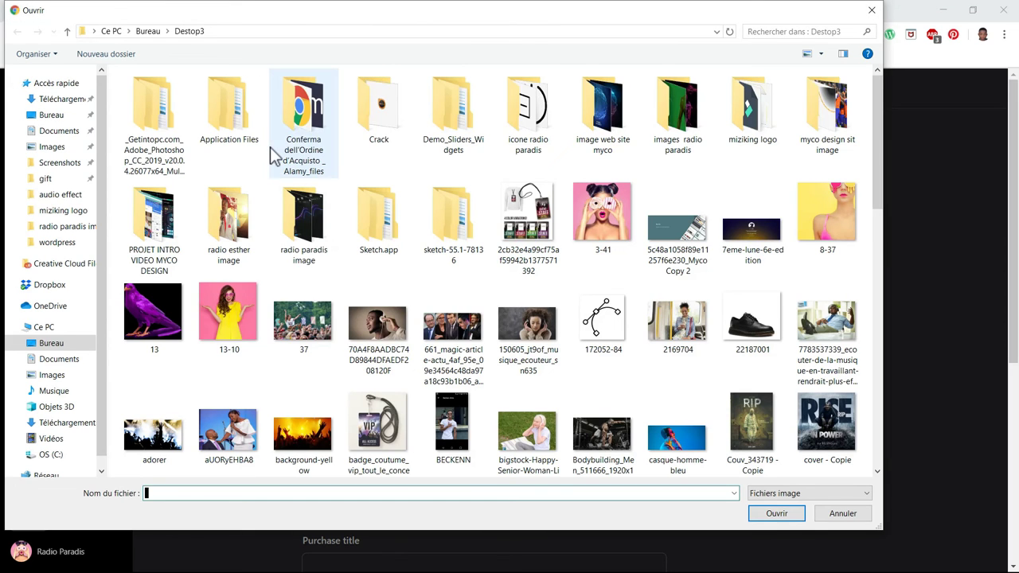
click(602, 223)
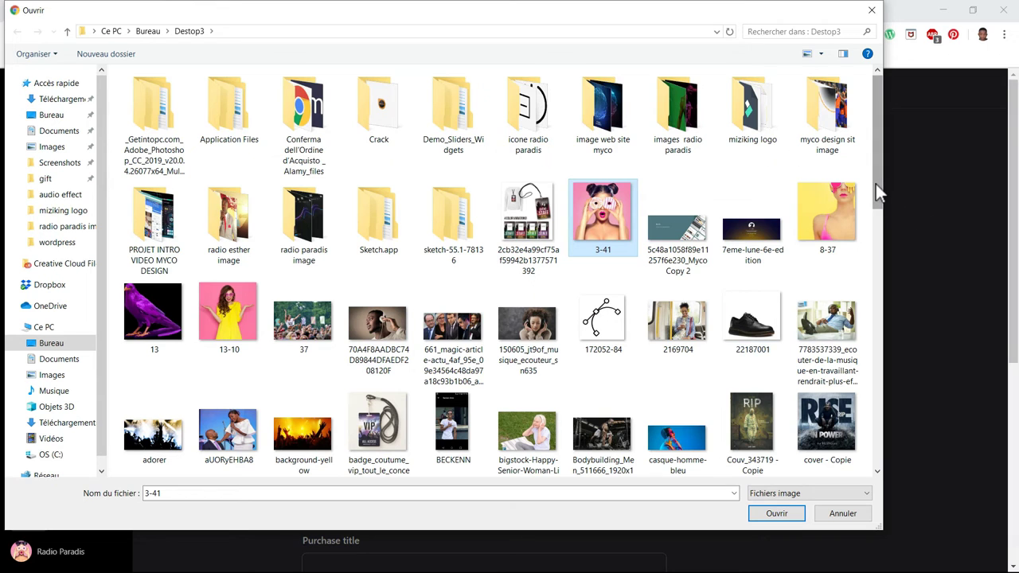
drag(876, 191, 877, 243)
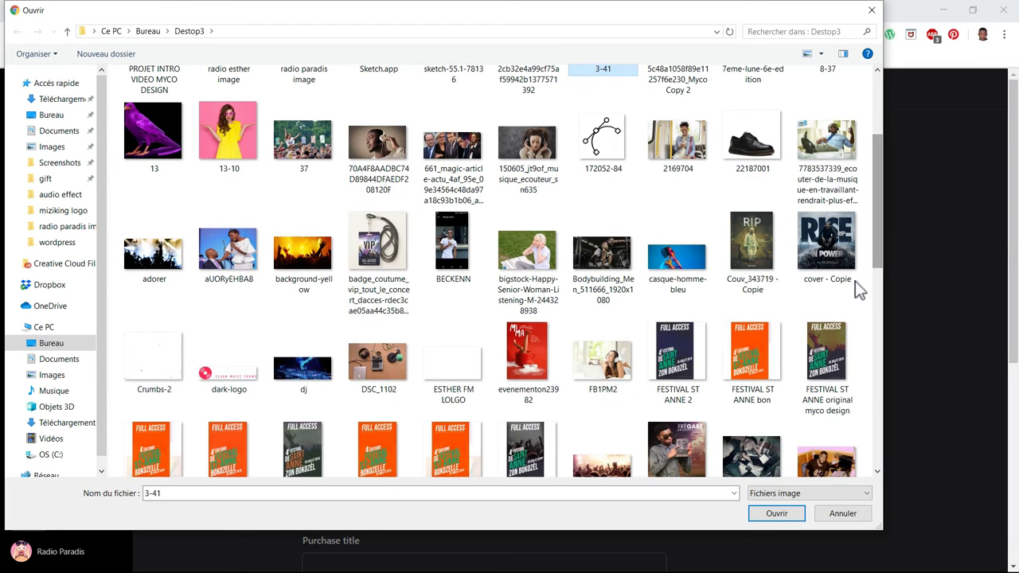
click(777, 514)
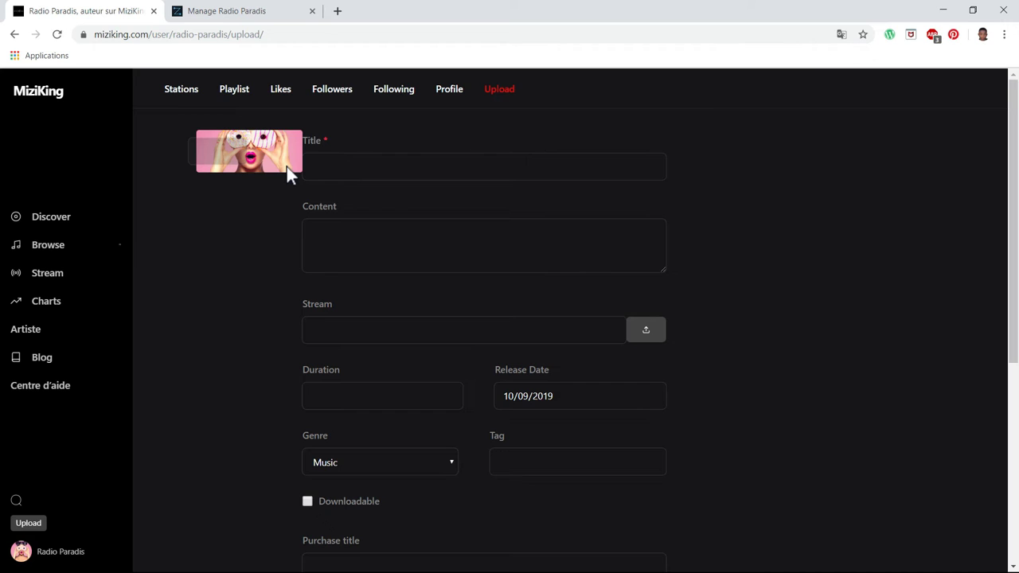
- Enter 'Radio Paradis' as the upload title
click(390, 162)
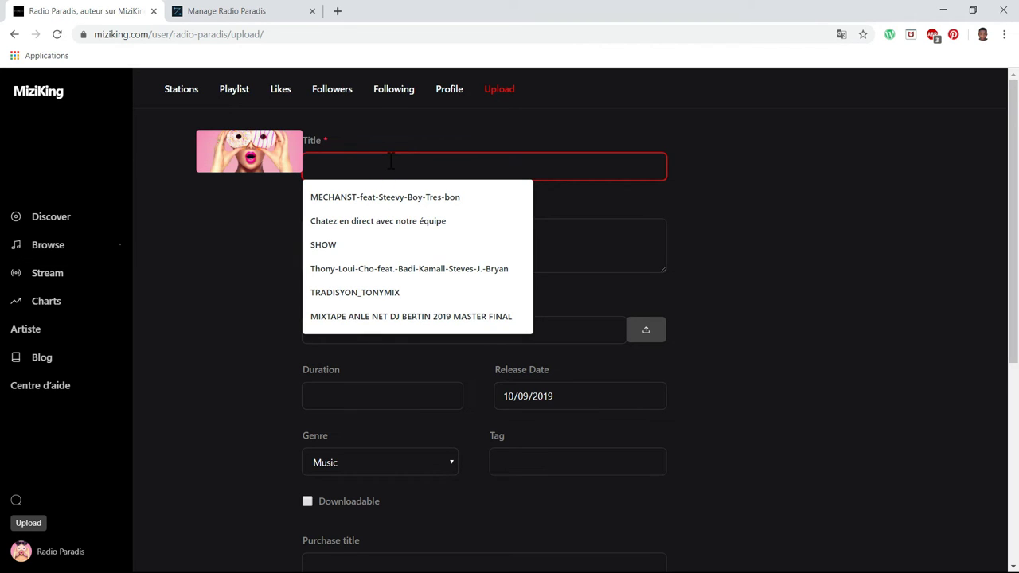
text(Radio )
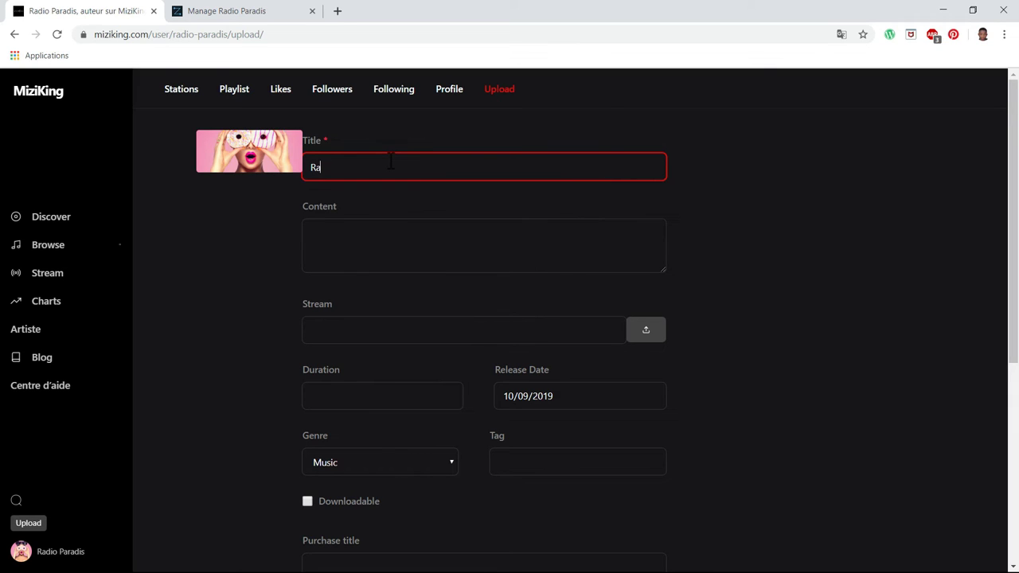
text(Para)
key(BackSpace)
text(adis )
text(107.1)
key(BackSpace)
key(BackSpace)
key(BackSpace)
key(BackSpace)
key(BackSpace)
- Write 'la radio du monde' in the Content field
click(371, 233)
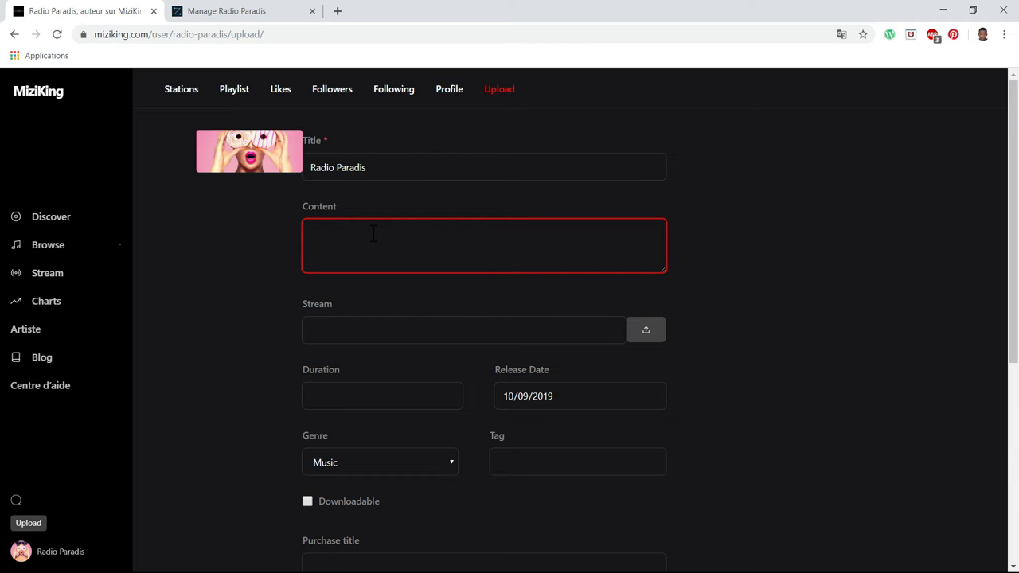
text(p)
key(BackSpace)
text(la radio du monde)
drag(1007, 235, 1010, 263)
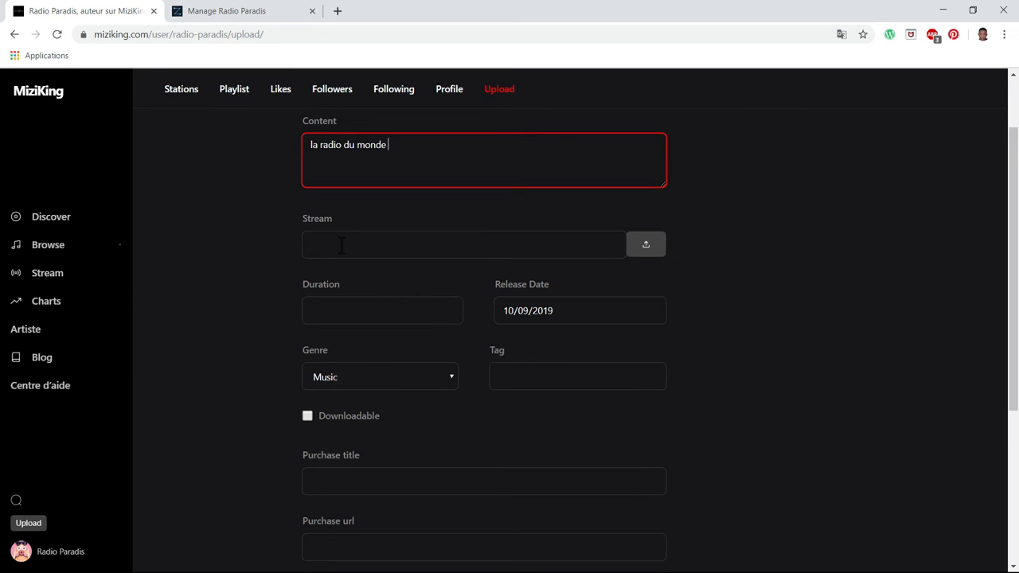
- Copy the MAIN stream URL from the Zeno Radio dashboard, then return to MiziKing
click(221, 17)
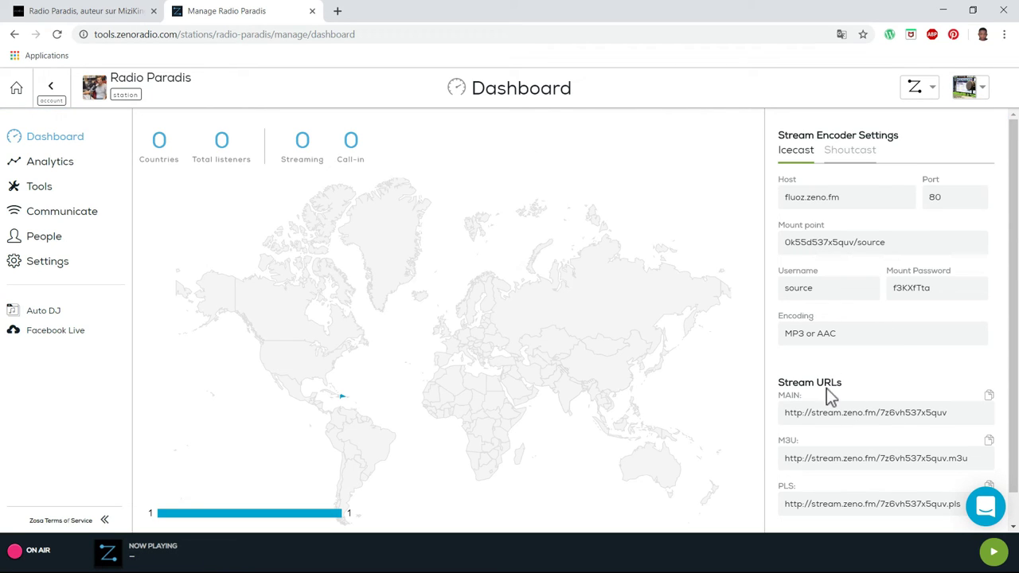
drag(962, 414, 785, 427)
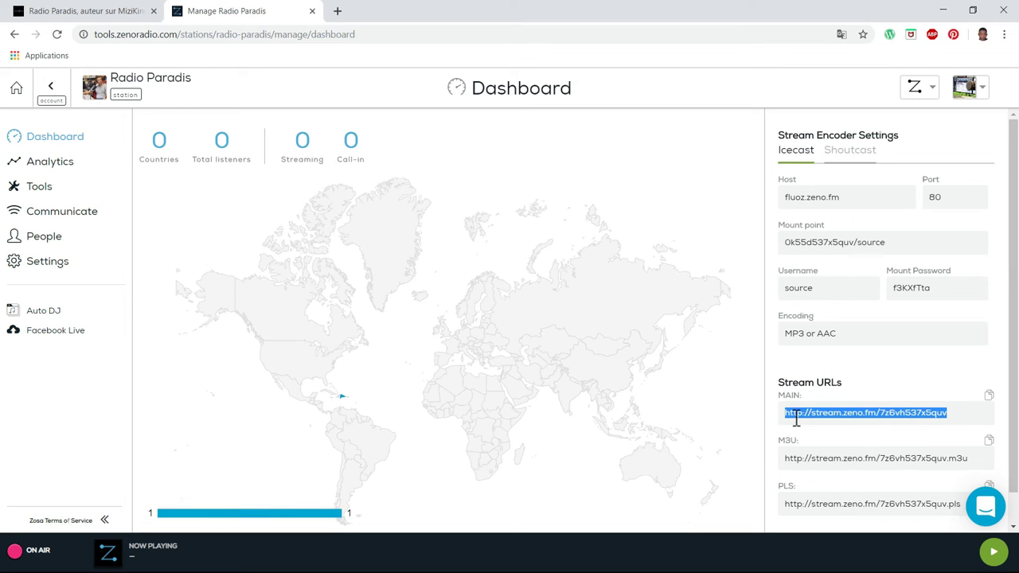
right_click(796, 420)
click(802, 429)
click(91, 10)
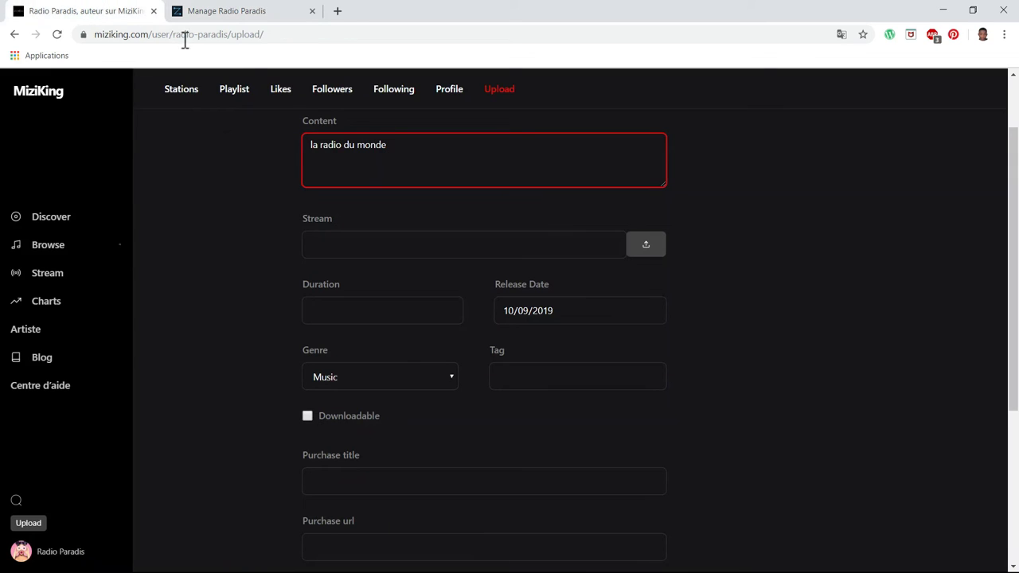
click(347, 241)
right_click(346, 240)
click(384, 342)
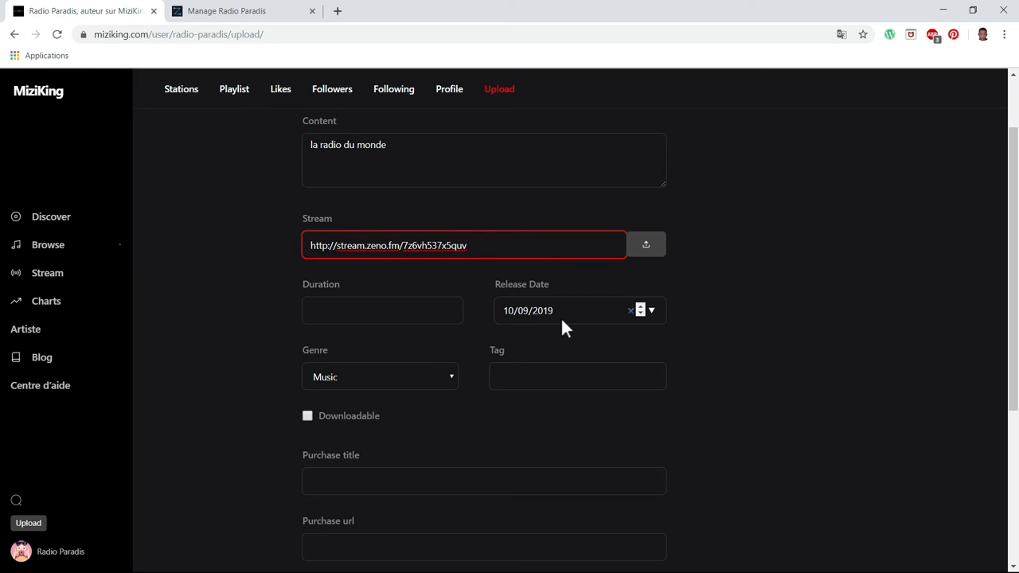
- Open the Release Date calendar and close it, leaving the date unchanged
click(652, 311)
click(652, 311)
click(652, 311)
click(652, 311)
click(652, 311)
click(729, 310)
drag(1015, 260, 269, 303)
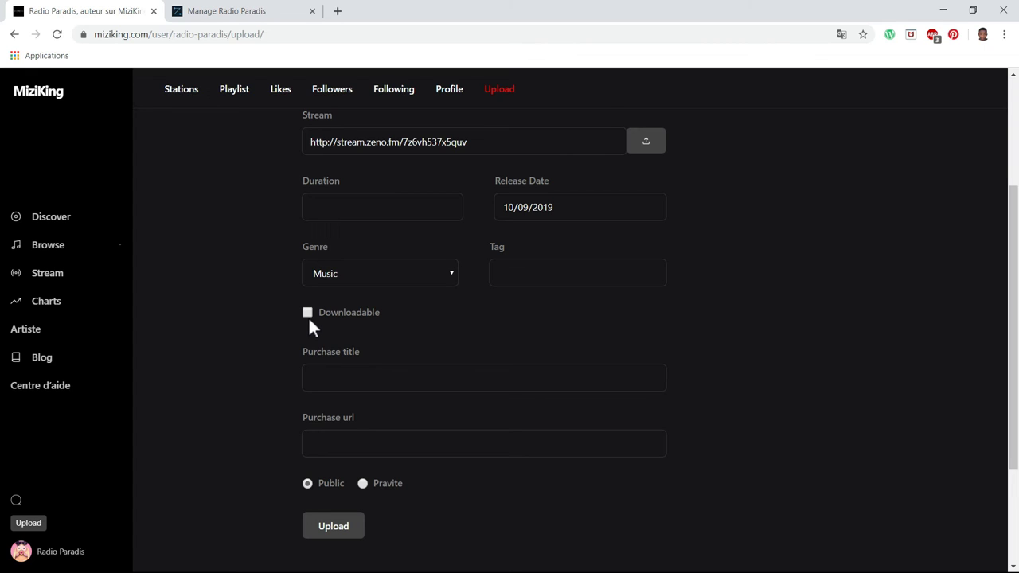
click(308, 313)
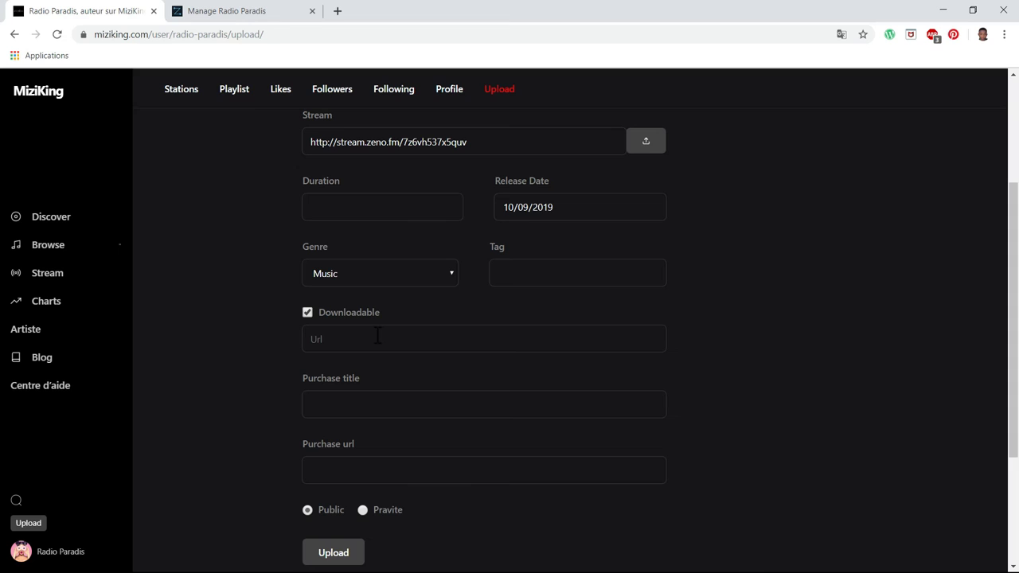
click(305, 315)
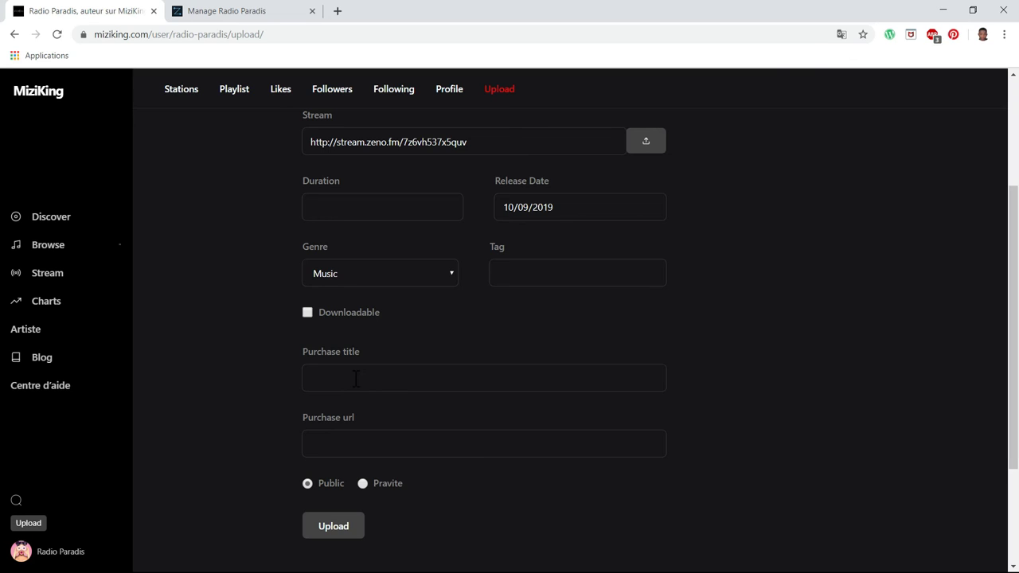
- Replace the draft purchase title with 'Faire un Don' and leave Purchase url blank
click(356, 379)
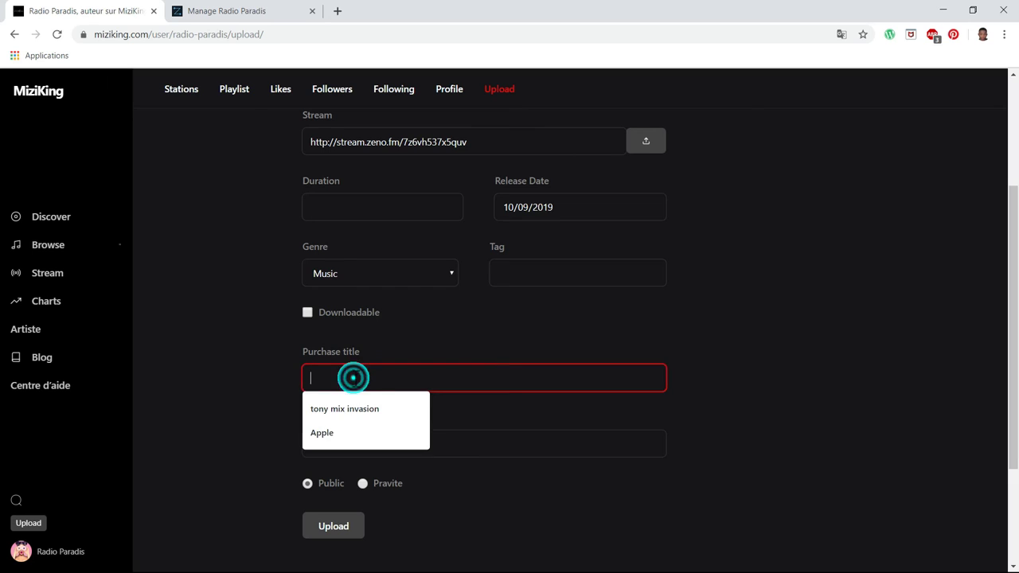
text(ou ren)
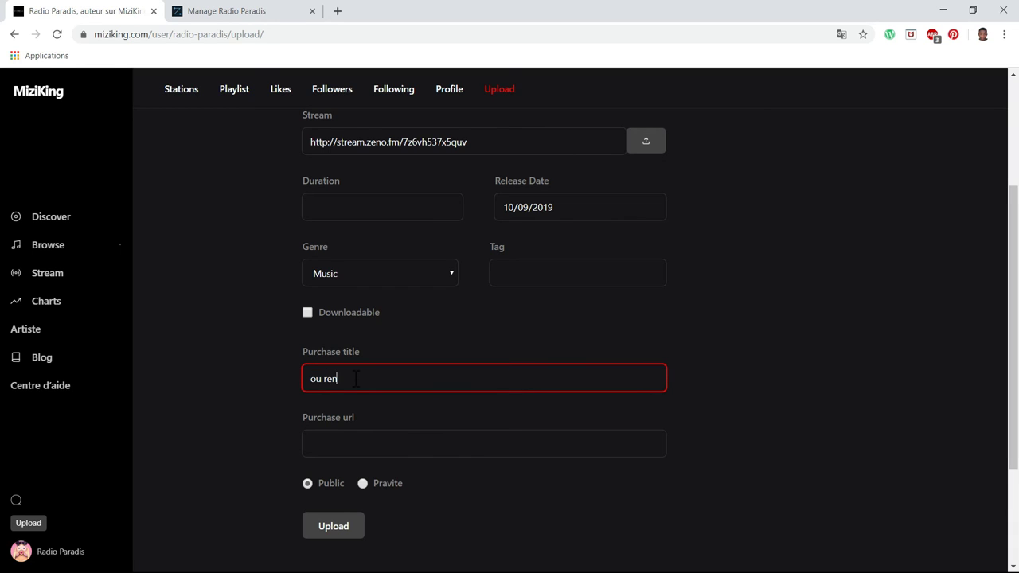
text(men radoi)
key(BackSpace)
key(BackSpace)
text(yo paradis fe nou yon don)
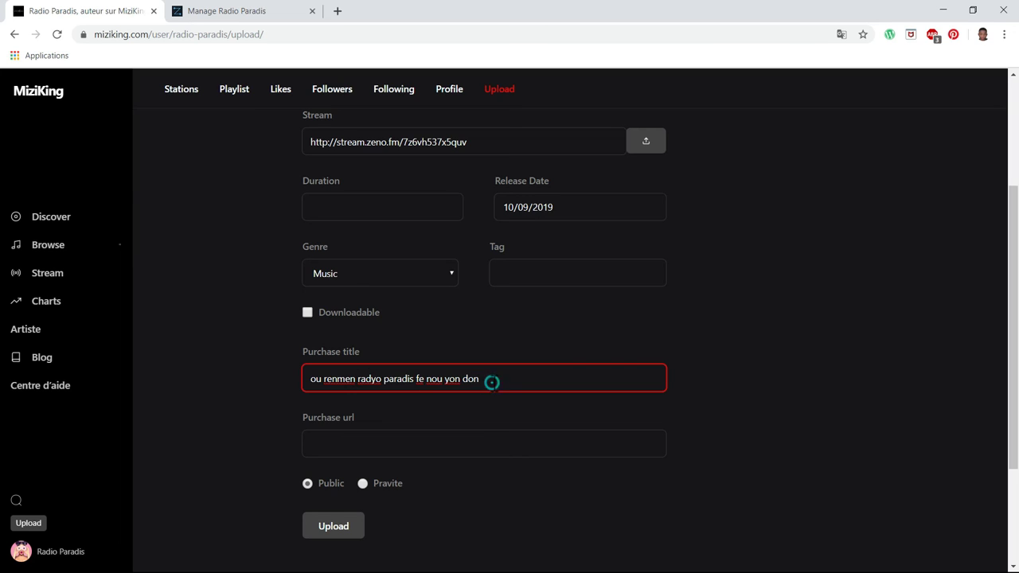
drag(481, 380, 280, 373)
key(BackSpace)
text(Faire un Don)
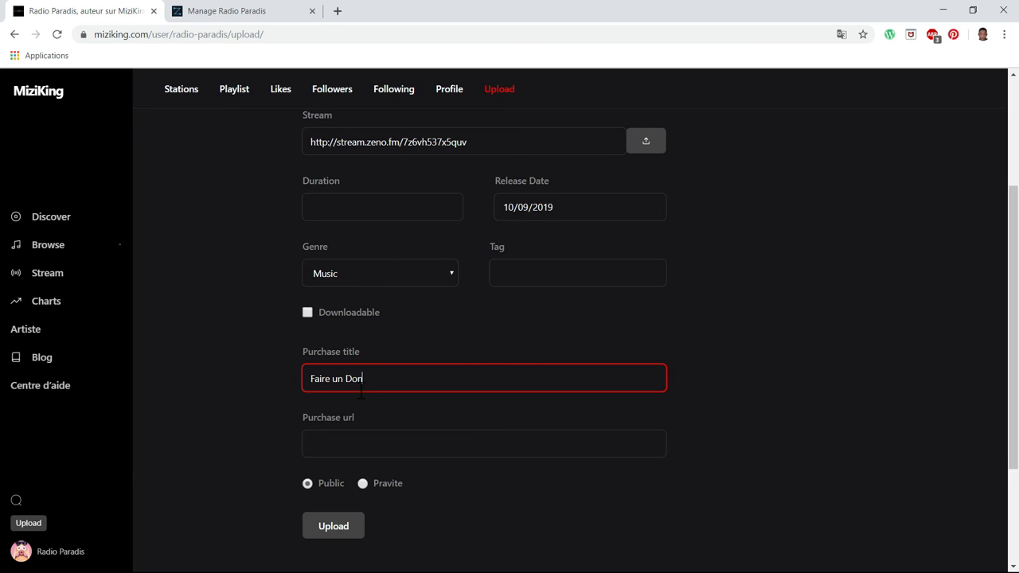
click(371, 456)
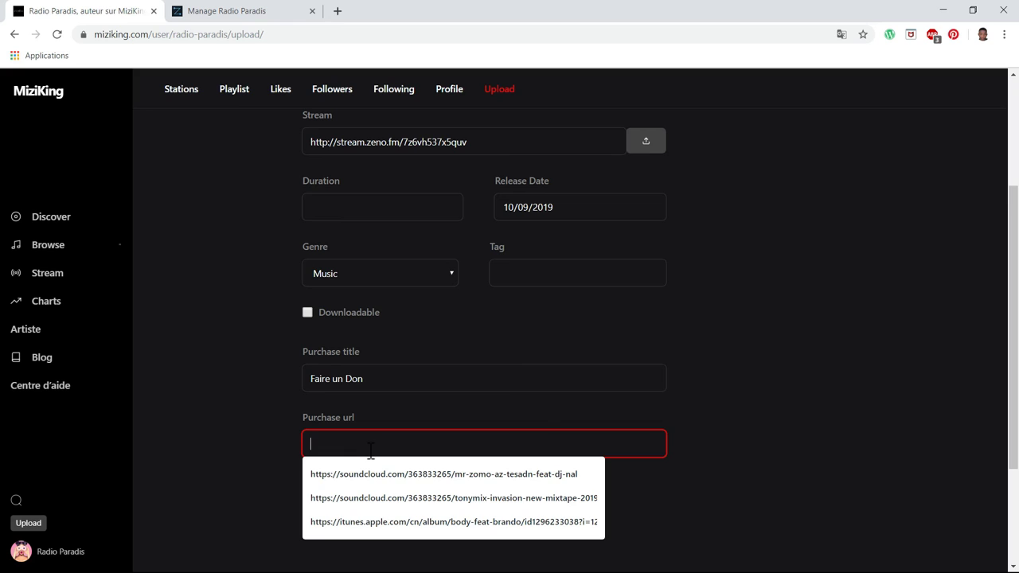
click(521, 420)
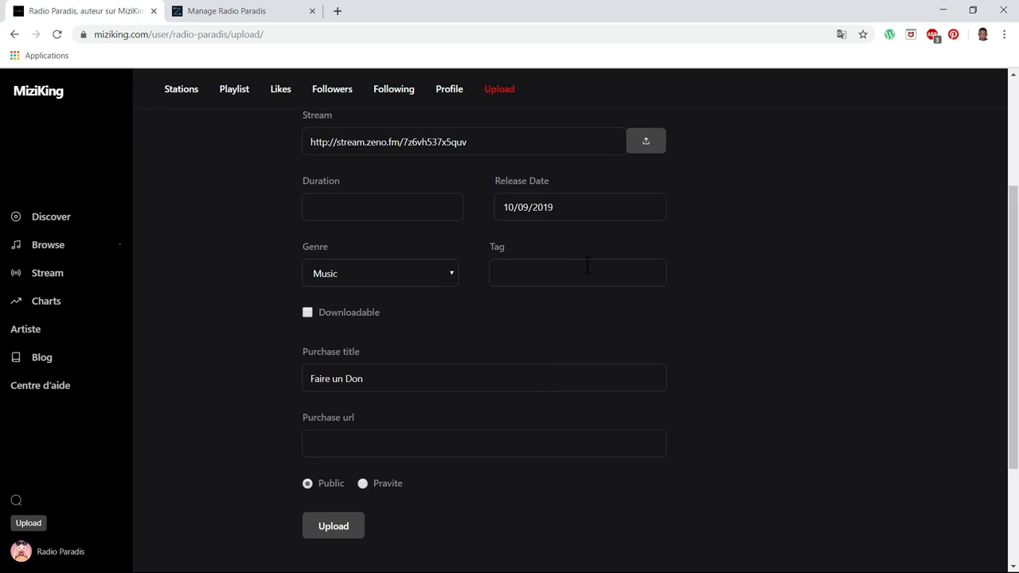
- Set genre to Radio, upload Radio Paradis, and play it from its card
click(382, 275)
mouse_move(453, 332)
mouse_down()
mouse_move(444, 521)
mouse_move(400, 560)
mouse_up()
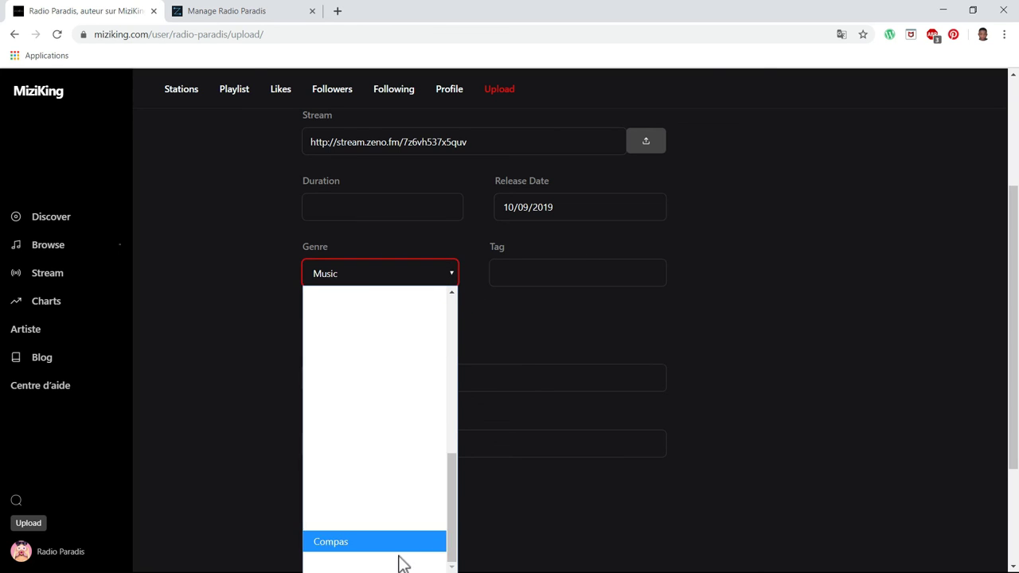
click(355, 519)
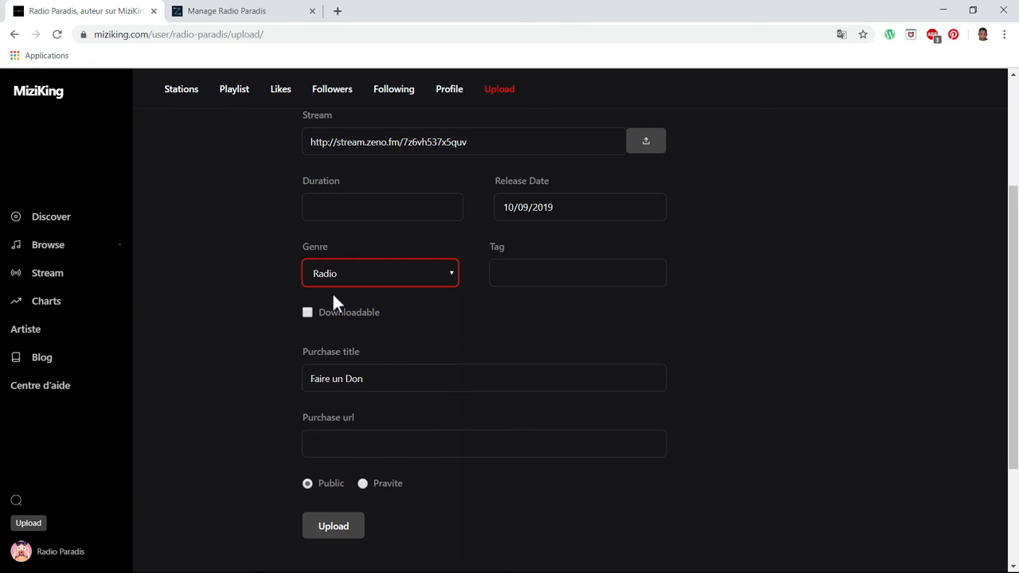
click(335, 528)
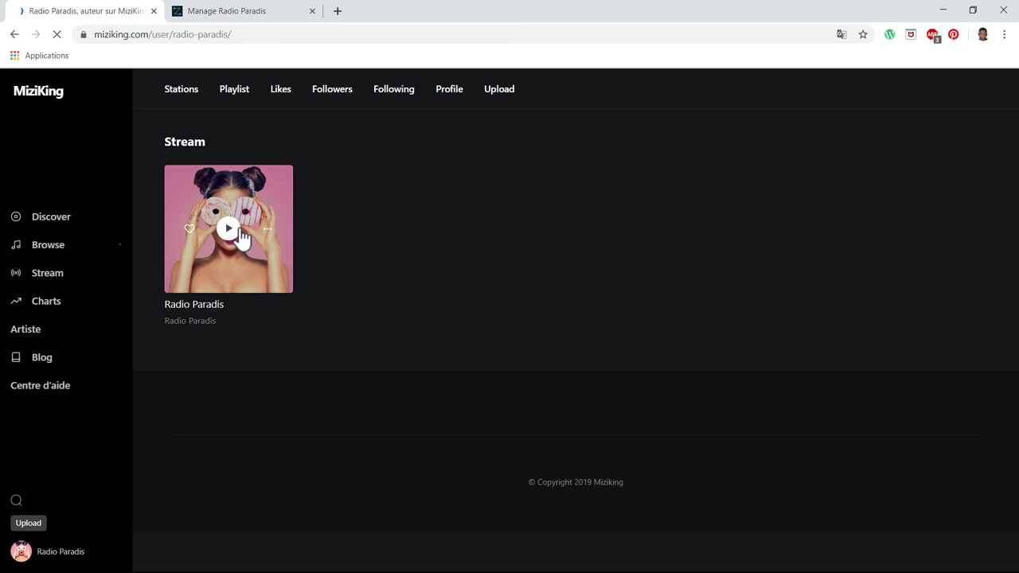
click(239, 232)
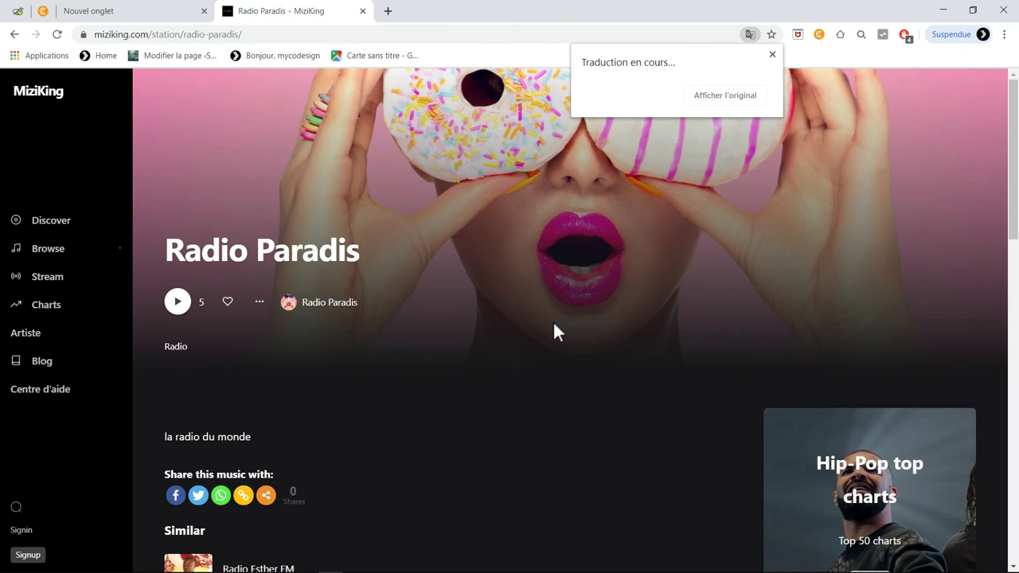
- Play Radio Paradis, check its options menu, then open the owner's Radio Paradis profile
click(179, 303)
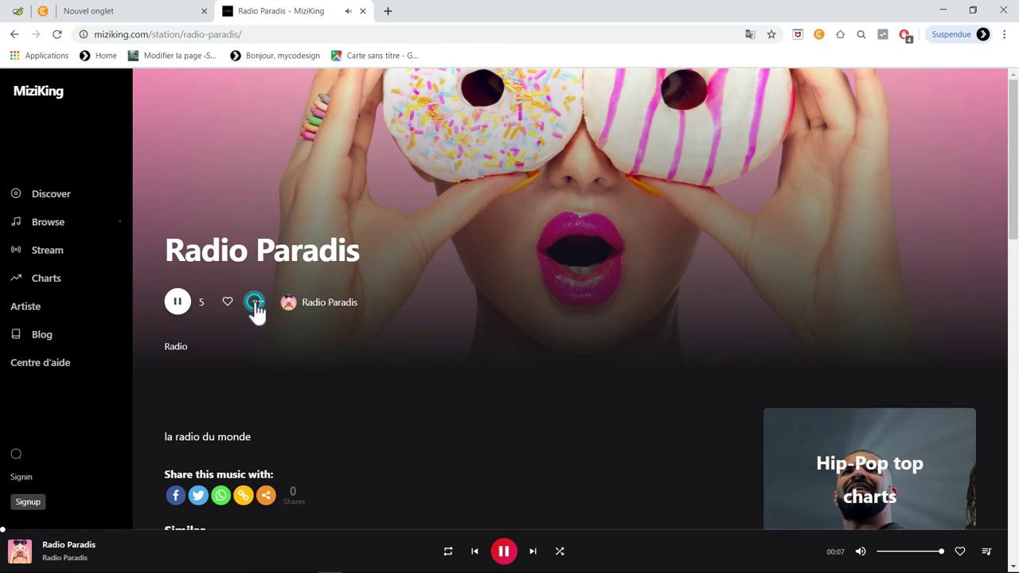
click(256, 304)
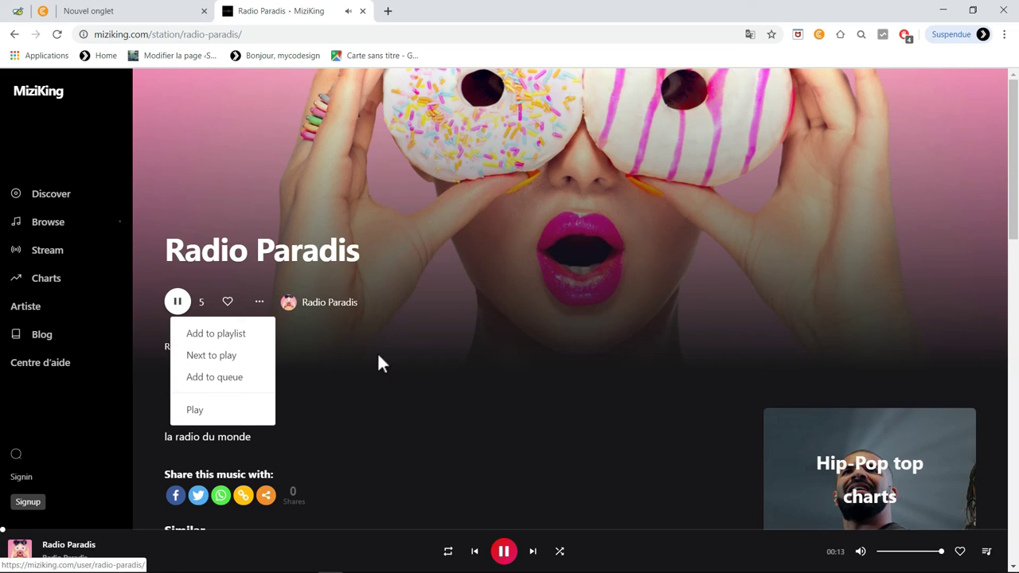
click(412, 397)
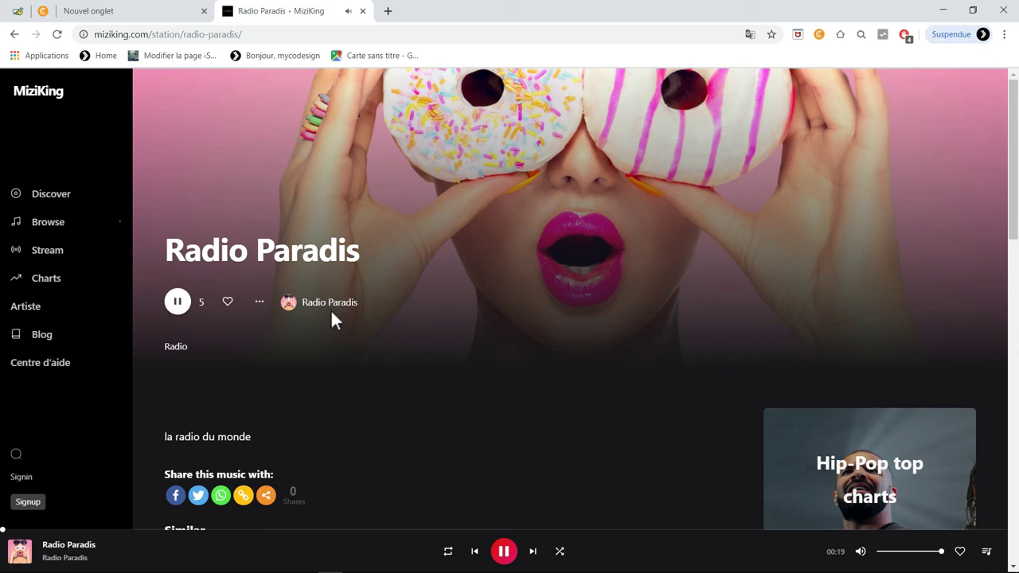
scroll(509, 350, down, 2)
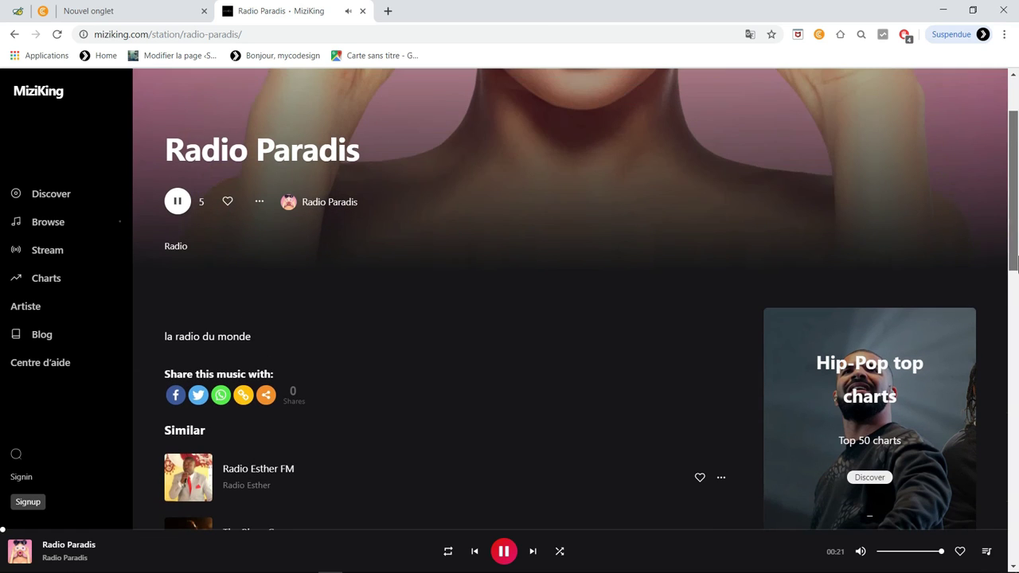
mouse_move(1016, 169)
mouse_down()
mouse_move(1017, 290)
mouse_move(1016, 104)
mouse_up()
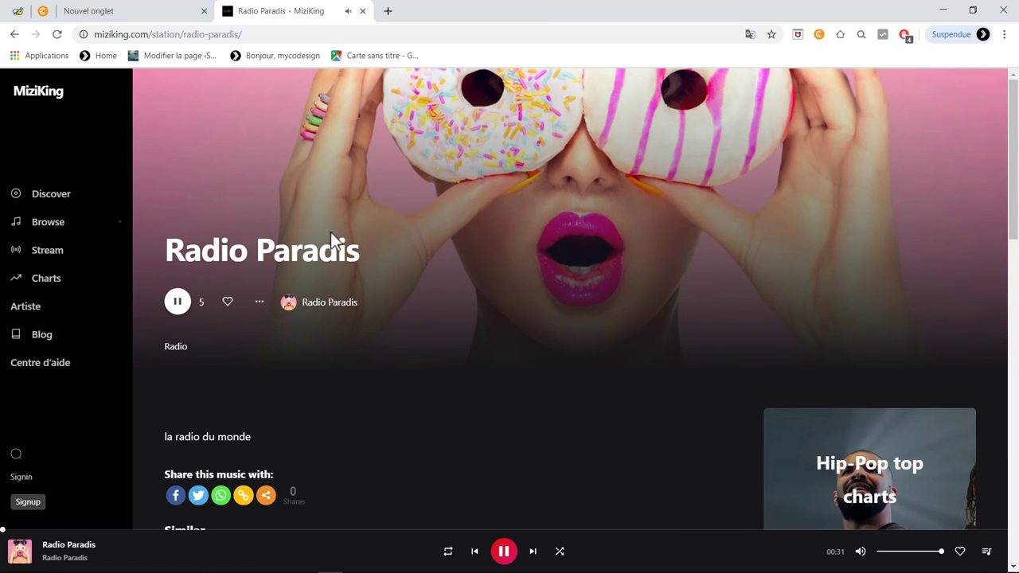
click(311, 313)
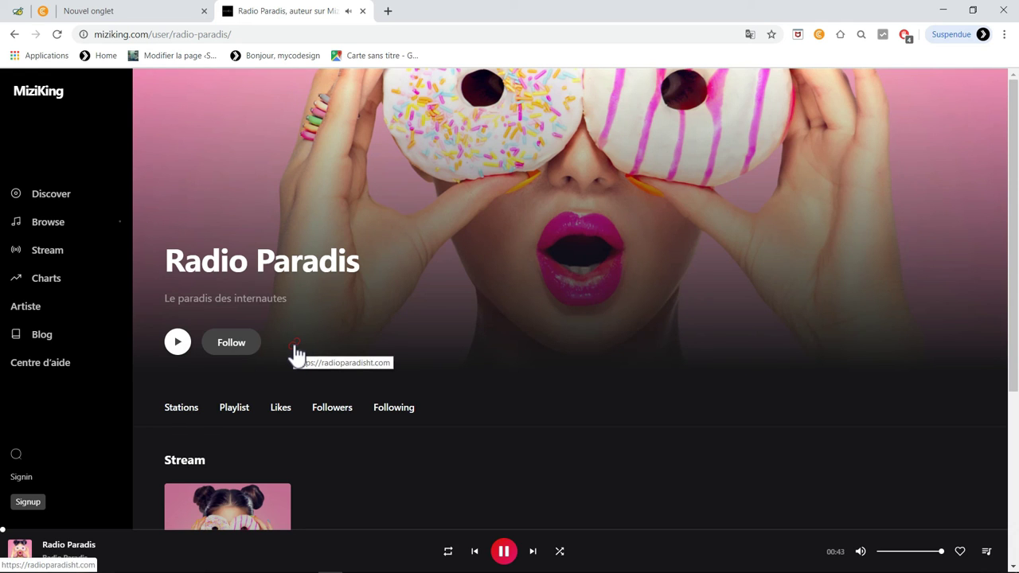
click(229, 344)
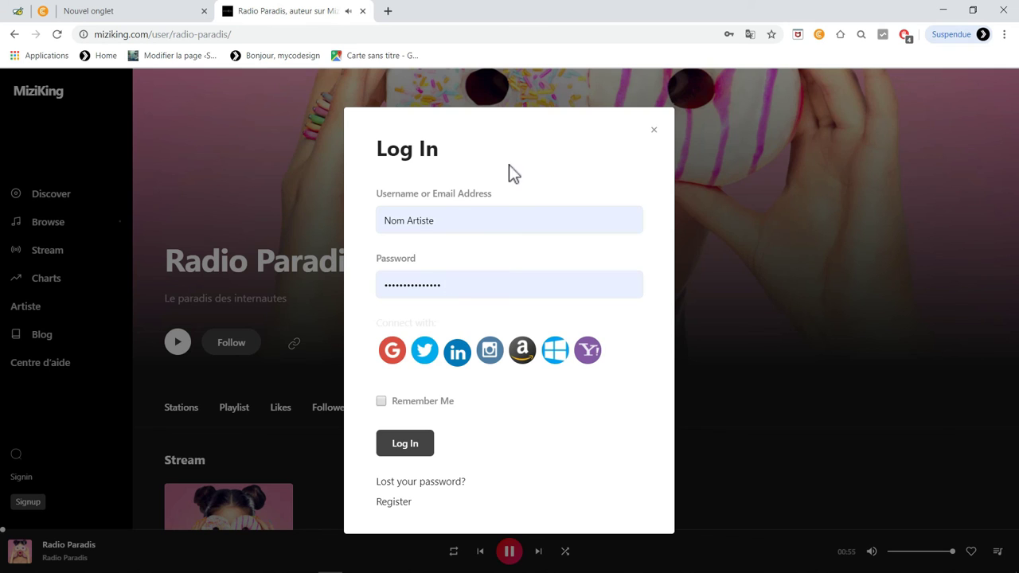
click(654, 130)
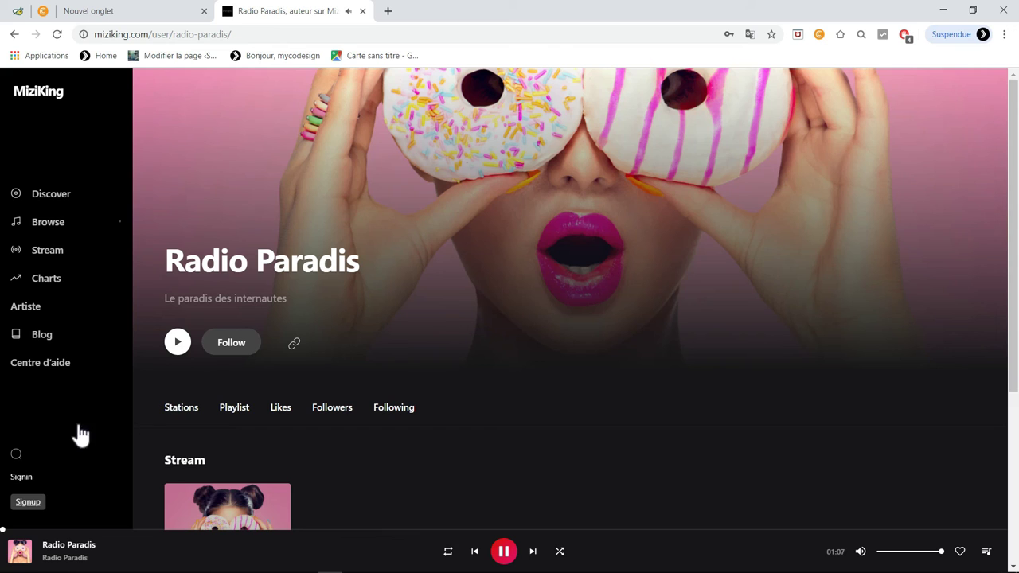
- Go back to the Radio Paradis station page, now showing 6 plays
click(15, 35)
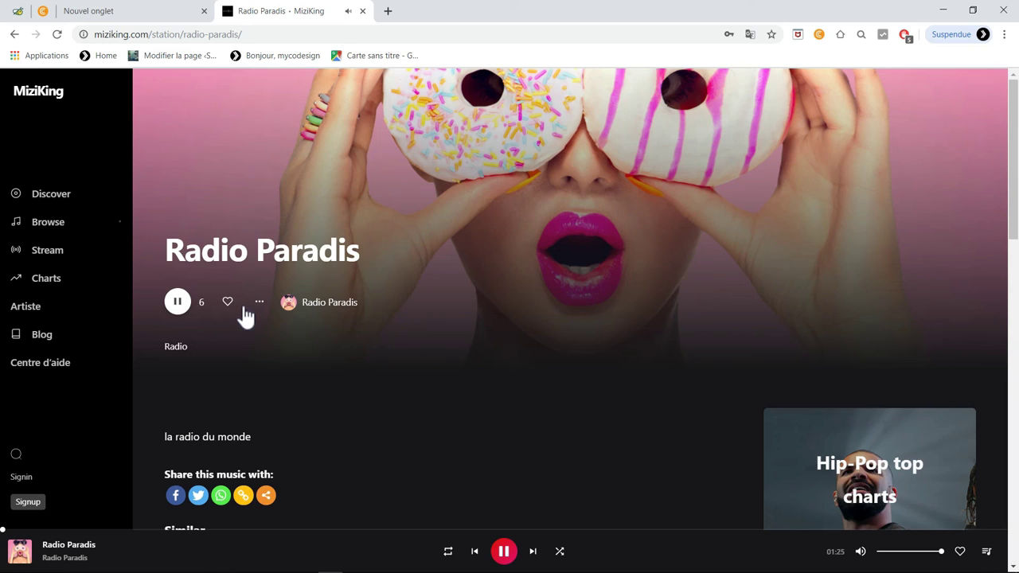
click(551, 564)
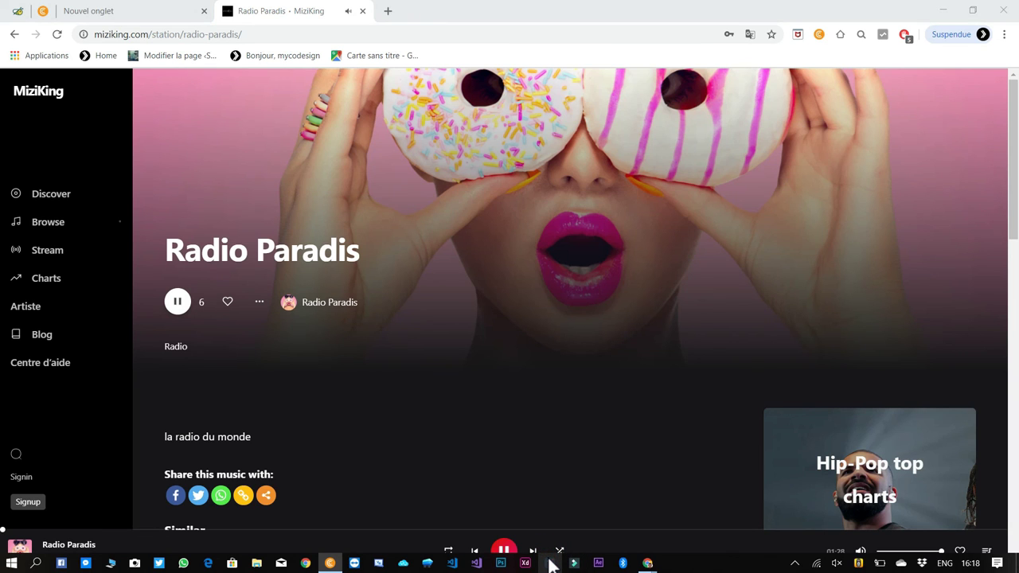